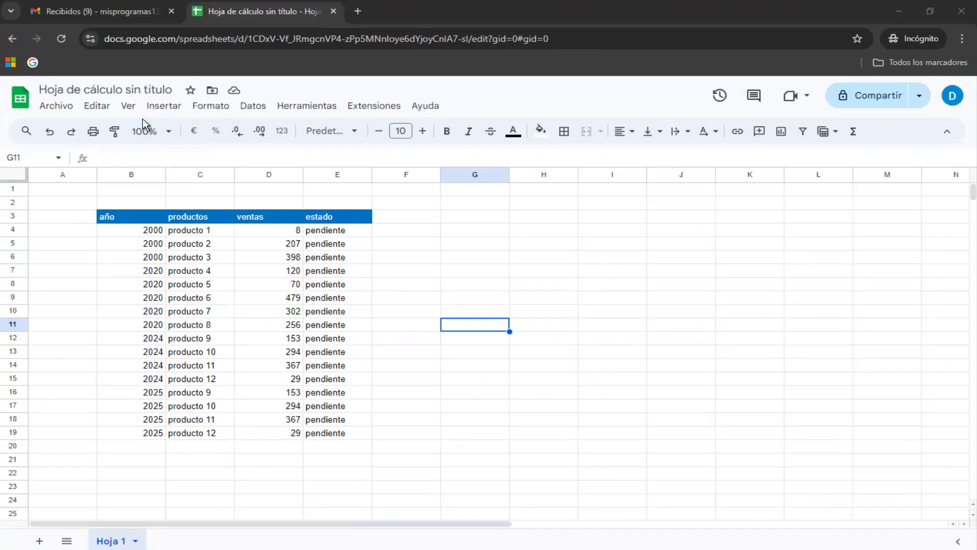
Step: Open the Ver menu in Google Sheets to see its Mostrar display options
left_click(129, 107)
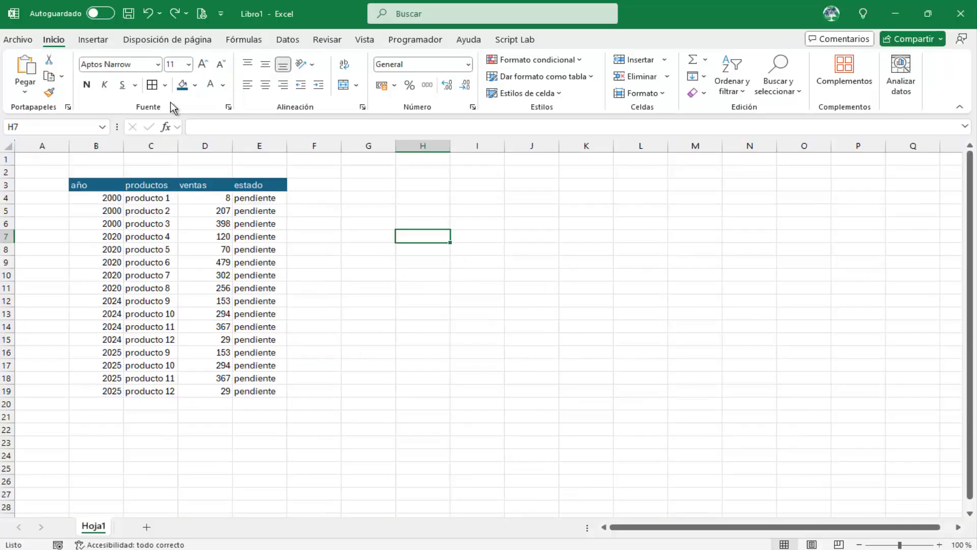
Step: Look over the Fórmulas tab, then the Datos tab's Esquema grouping options
left_click(244, 39)
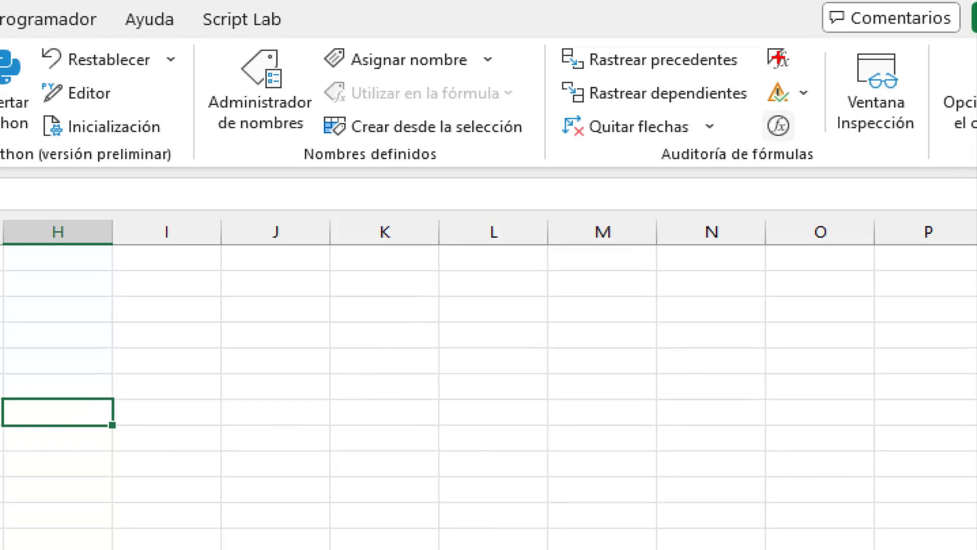
mouse_move(752, 38)
left_mouse_down()
mouse_move(813, 68)
mouse_move(836, 153)
left_mouse_up()
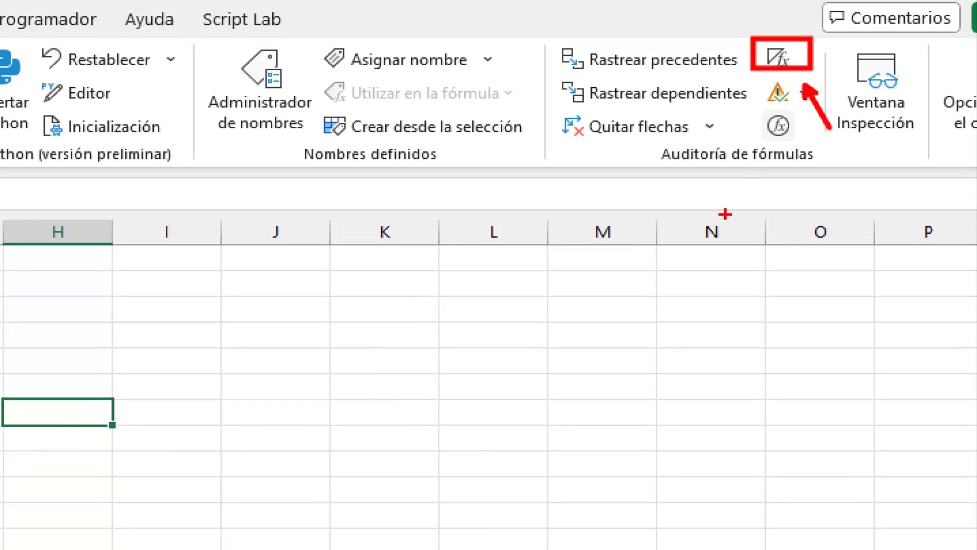
key("Escape")
left_click(287, 40)
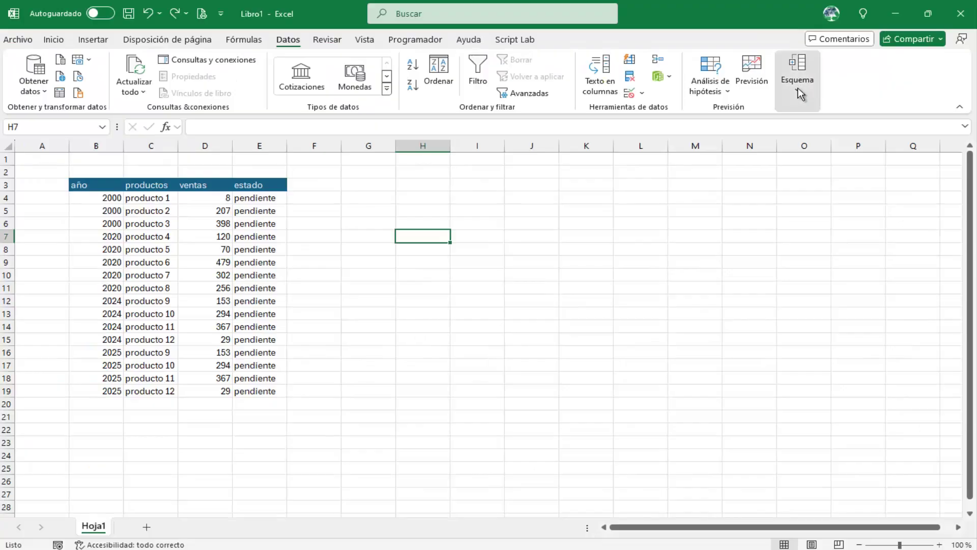
left_click(801, 94)
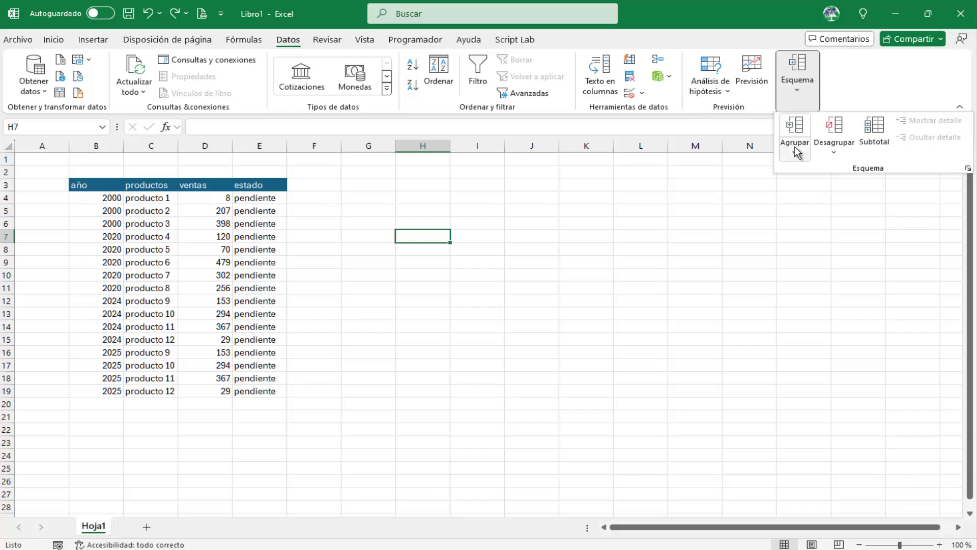
Step: Review Revisar's Mostrar comentarios and Vista's Líneas de cuadrícula and Barra de fórmulas, then select F3
left_click(328, 40)
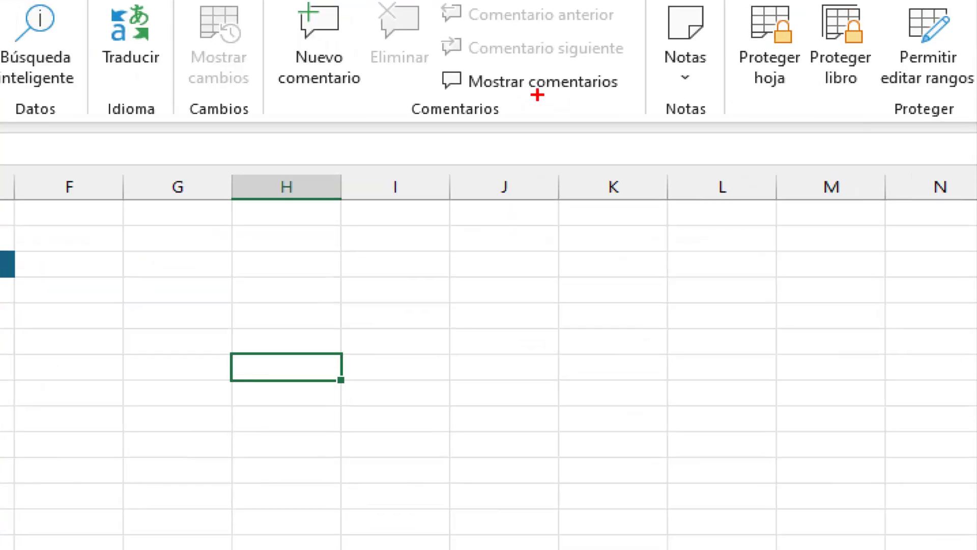
left_click_drag(419, 61, 640, 103)
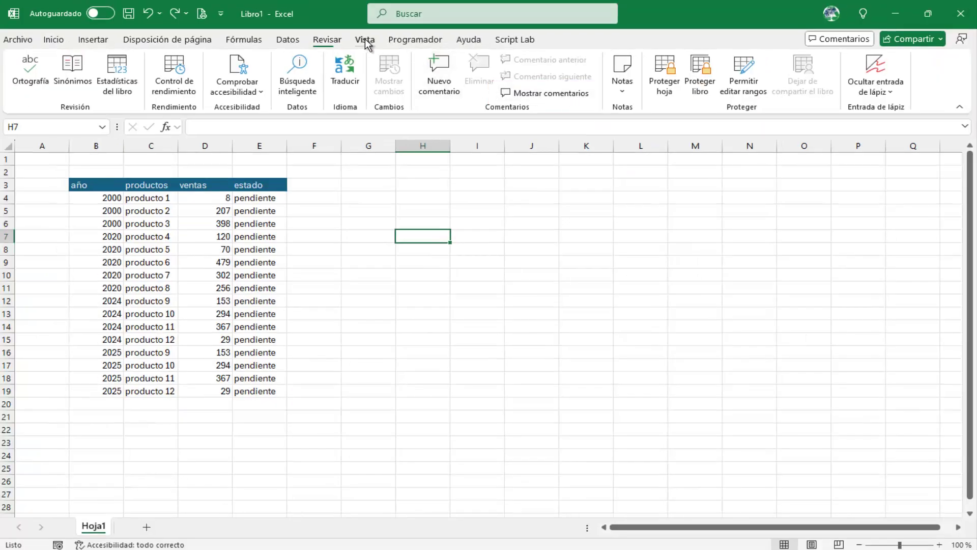
left_click(365, 40)
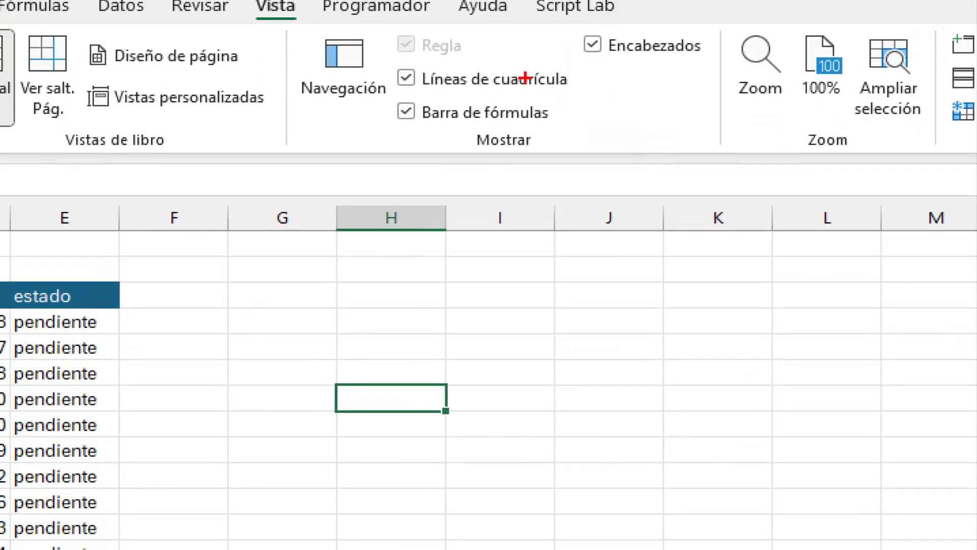
left_click_drag(365, 54, 603, 135)
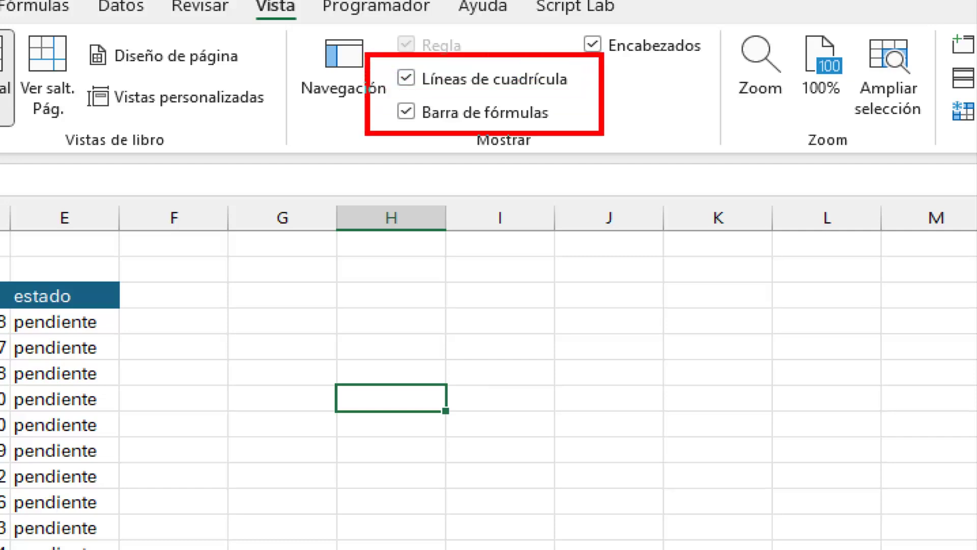
left_click_drag(529, 143, 558, 184)
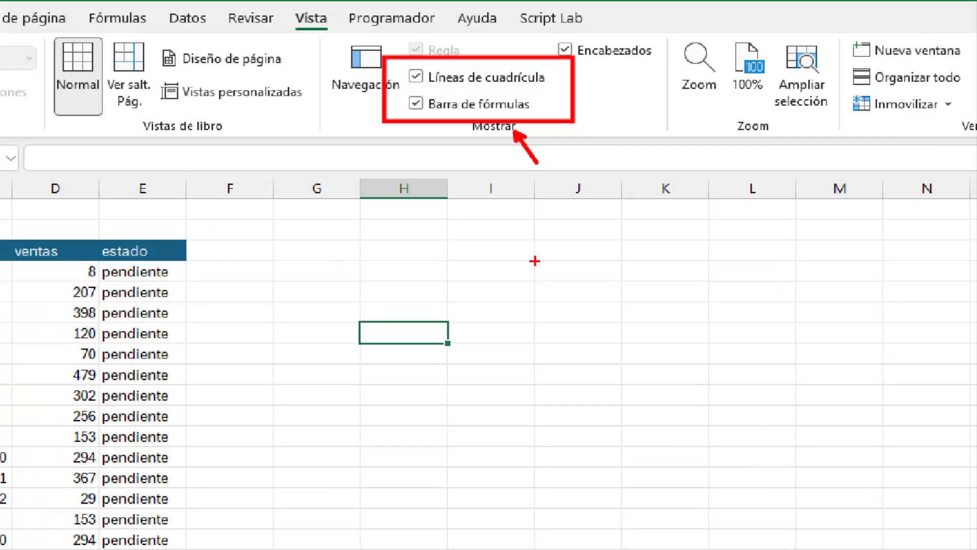
key("Escape")
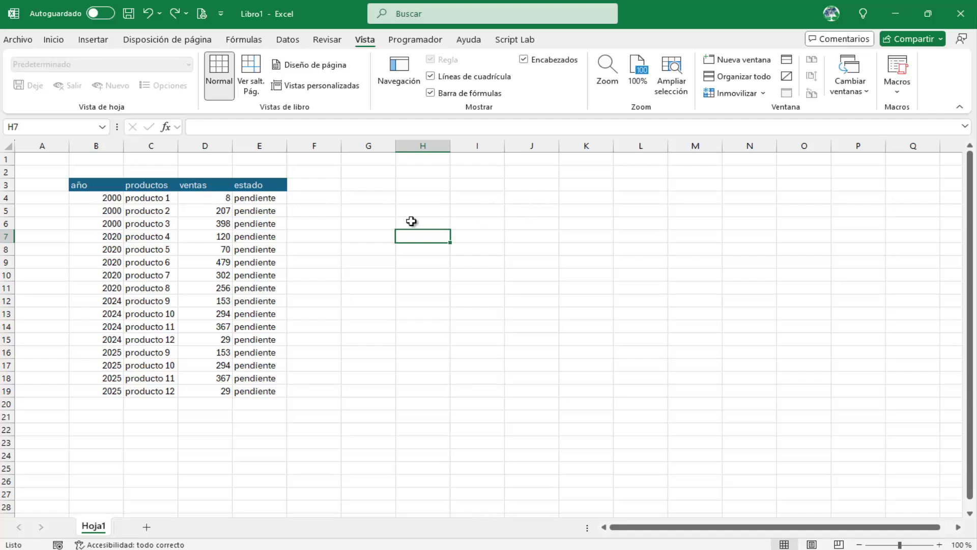
left_click(316, 183)
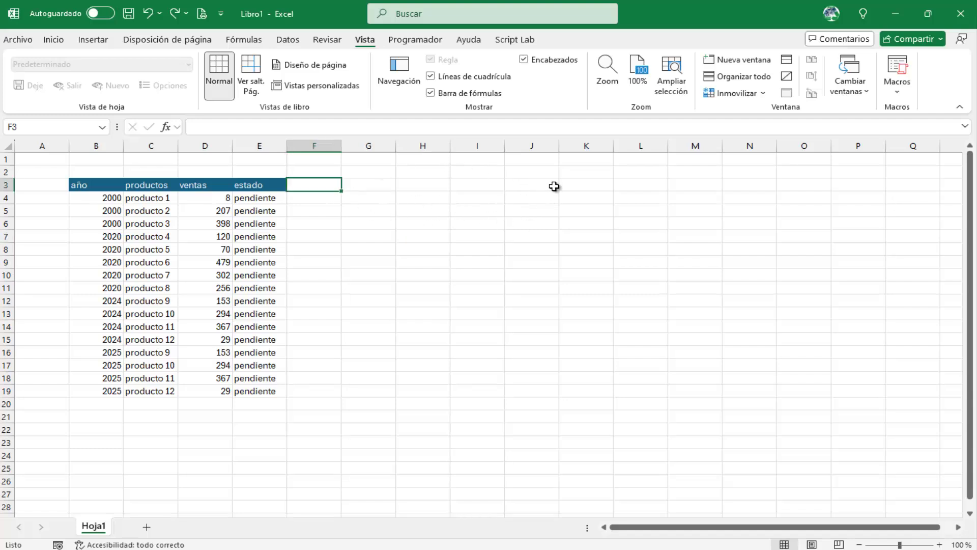
Step: Select F4 in the Google Sheets table and browse Ver > Mostrar without changing anything
left_click(520, 247)
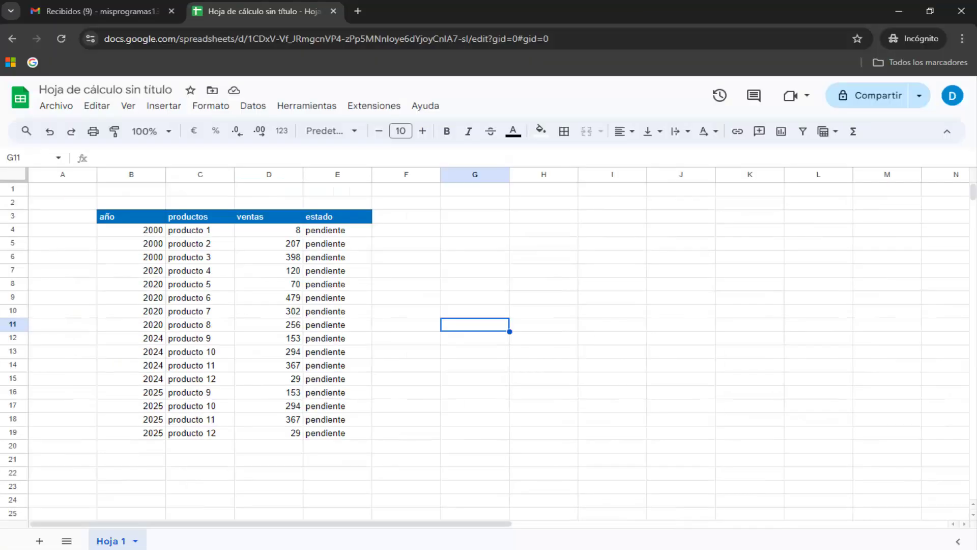
left_click_drag(346, 326, 346, 313)
left_click(412, 232)
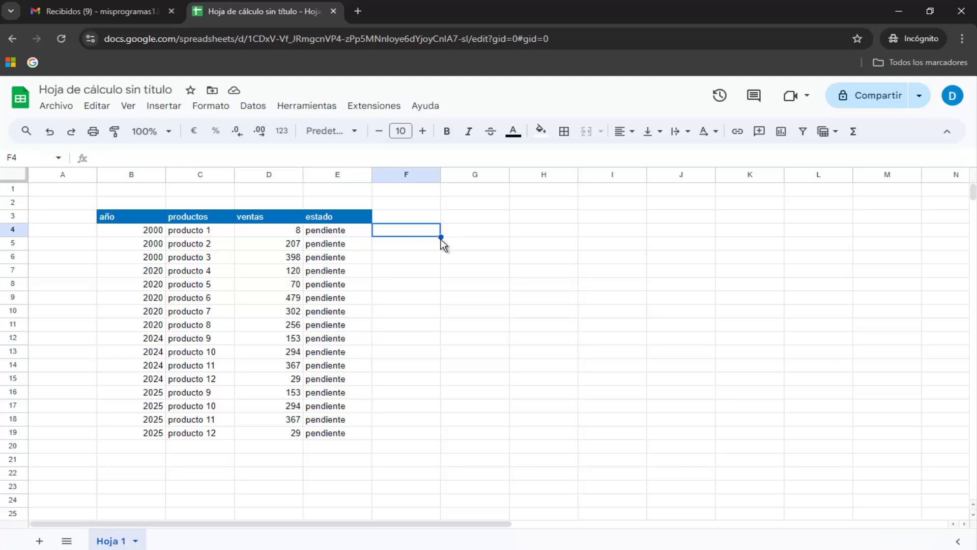
left_click(128, 105)
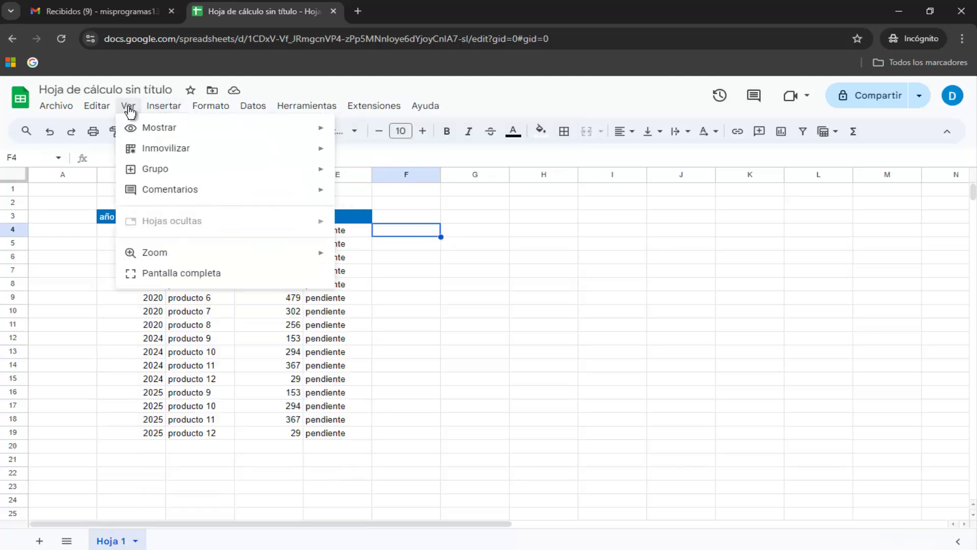
mouse_move(114, 120)
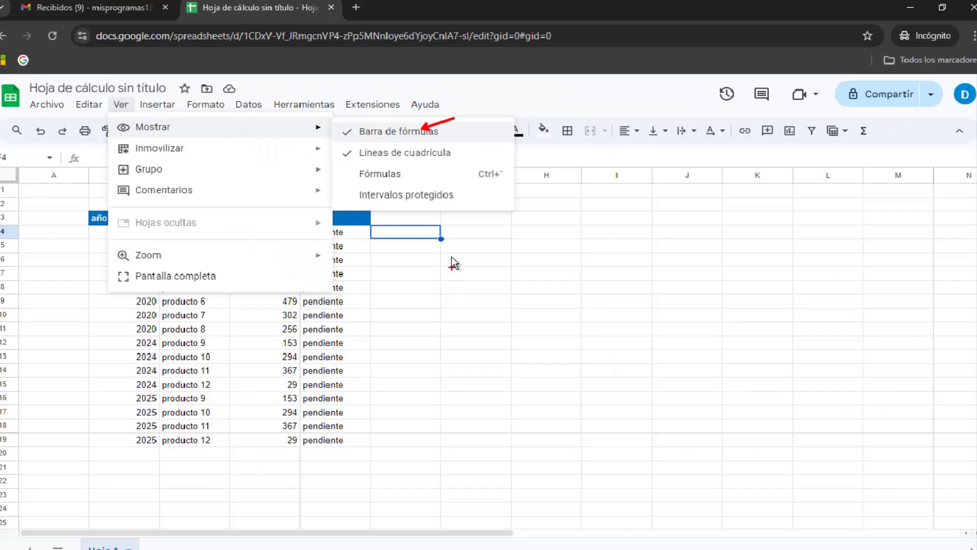
left_click(518, 235)
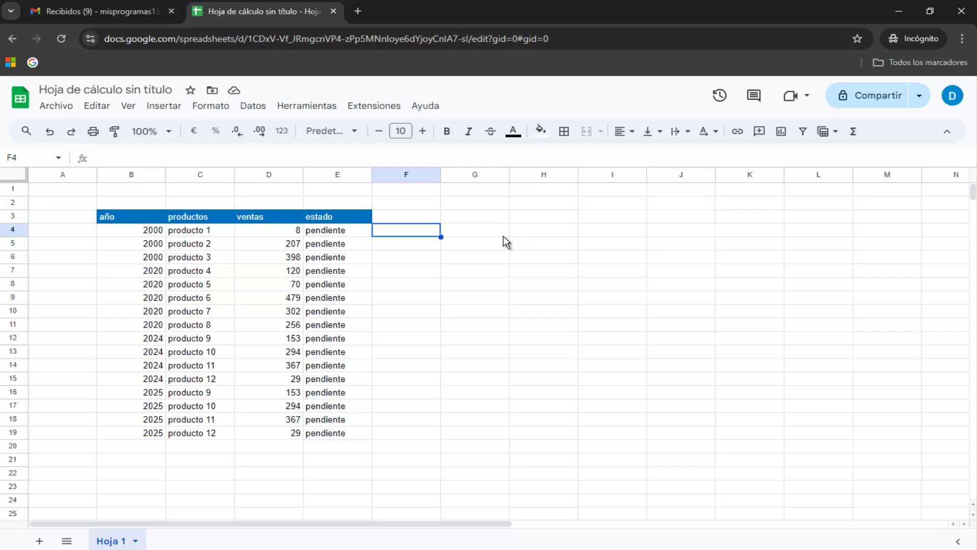
left_click(503, 236)
Step: Enter =SI(D4>9;"P";"N") in F4, giving N, and reselect it to check
left_click(437, 235)
type("=")
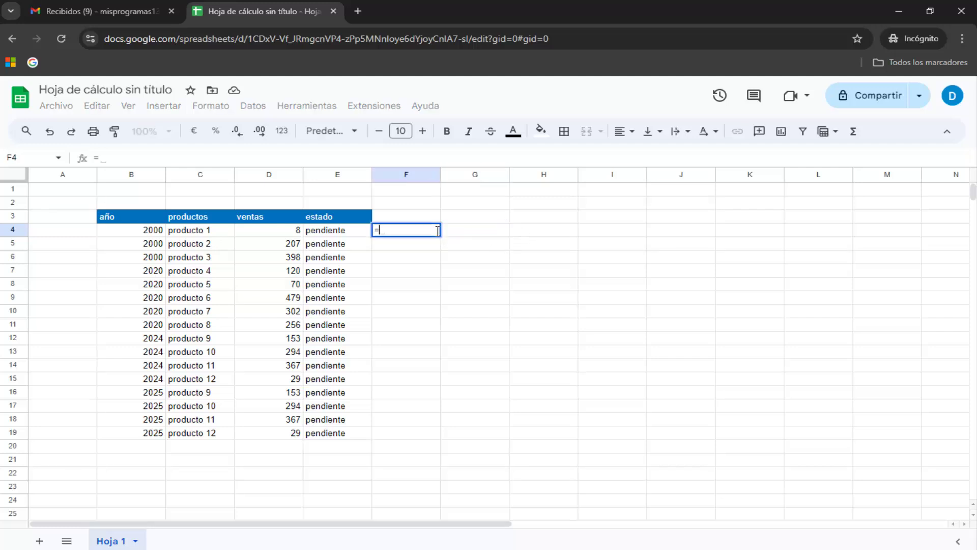
type("si(")
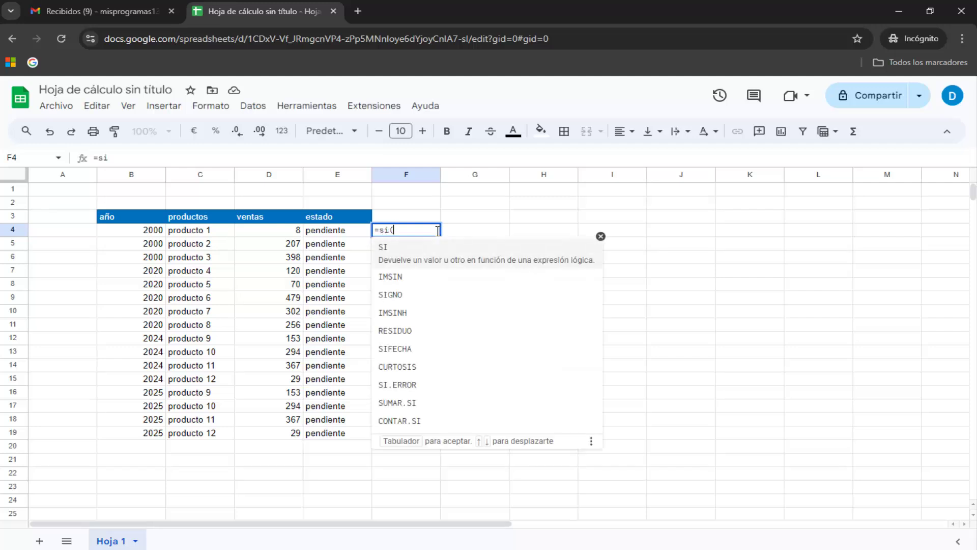
left_click(267, 230)
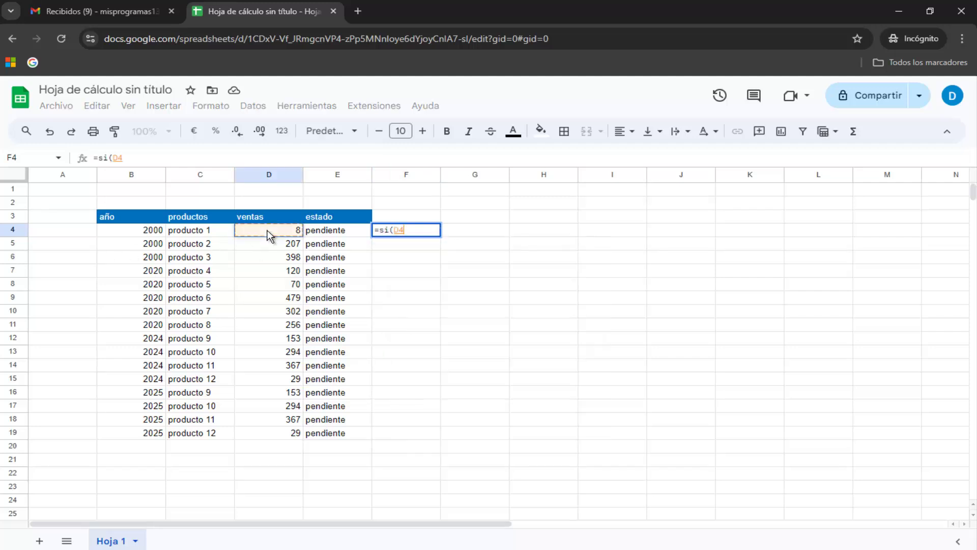
type(">")
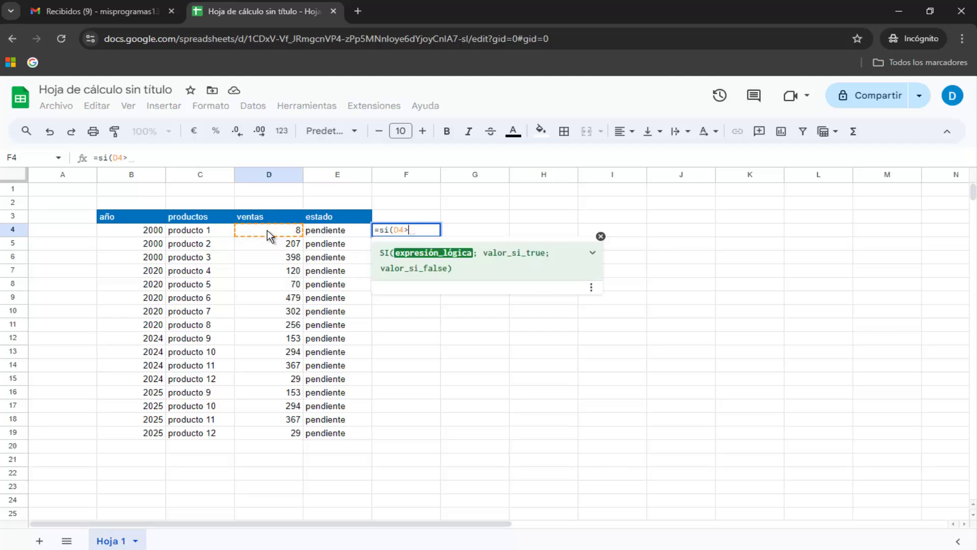
type("9;\"P\"")
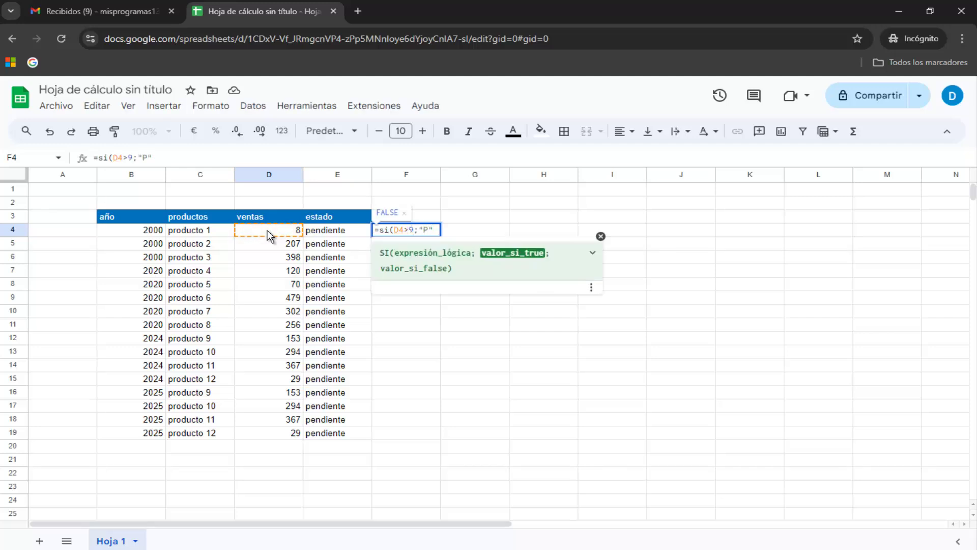
type(";")
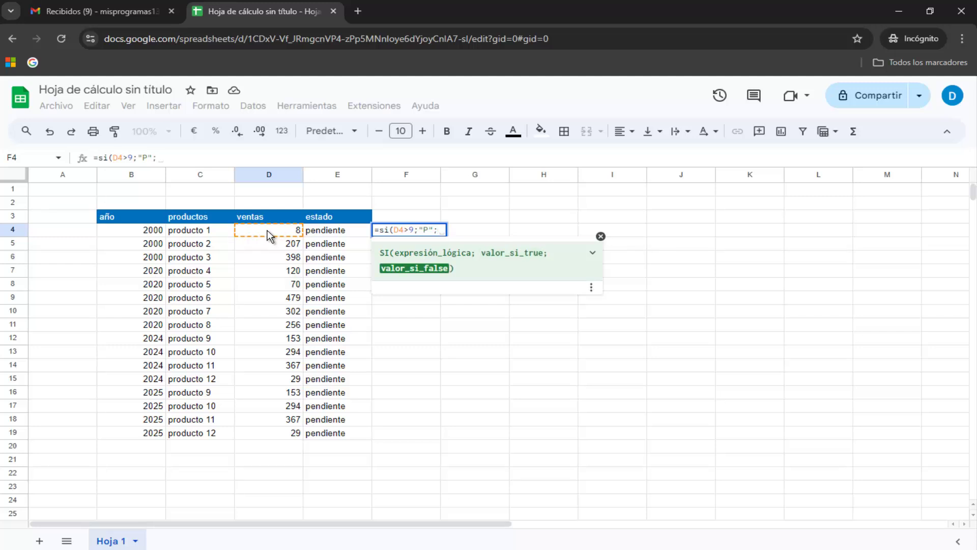
type("\"N")
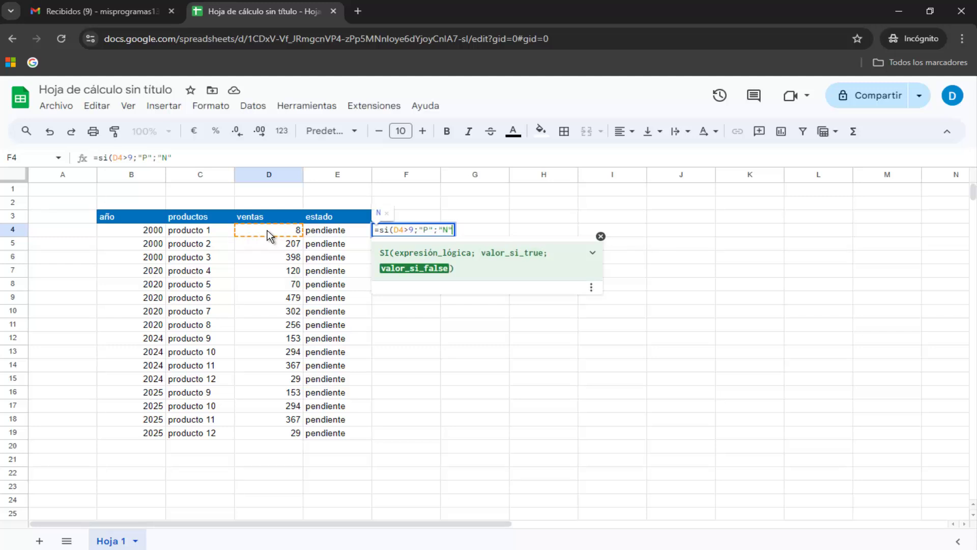
key("Return")
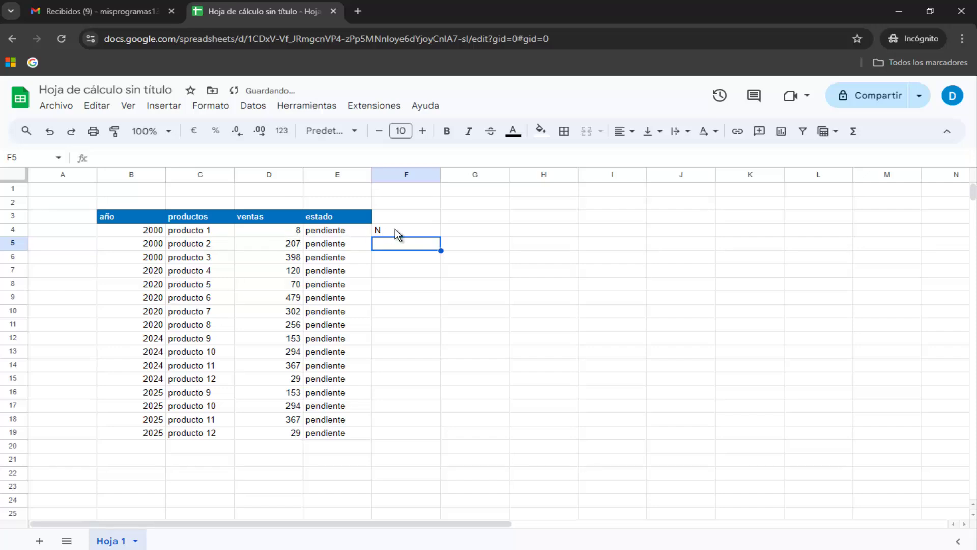
left_click(407, 233)
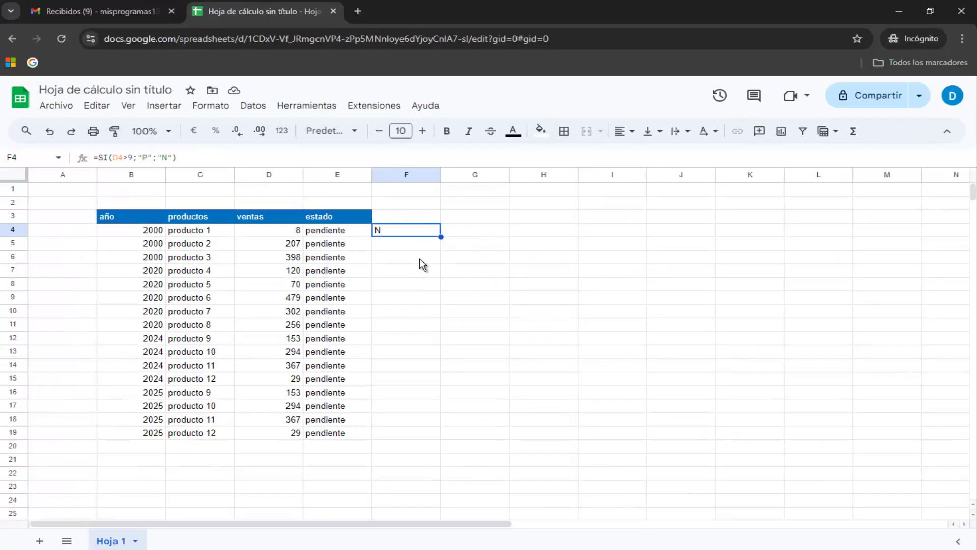
Step: Hide the Barra de fórmulas, then show it again to reveal F4's SI formula
left_click(130, 108)
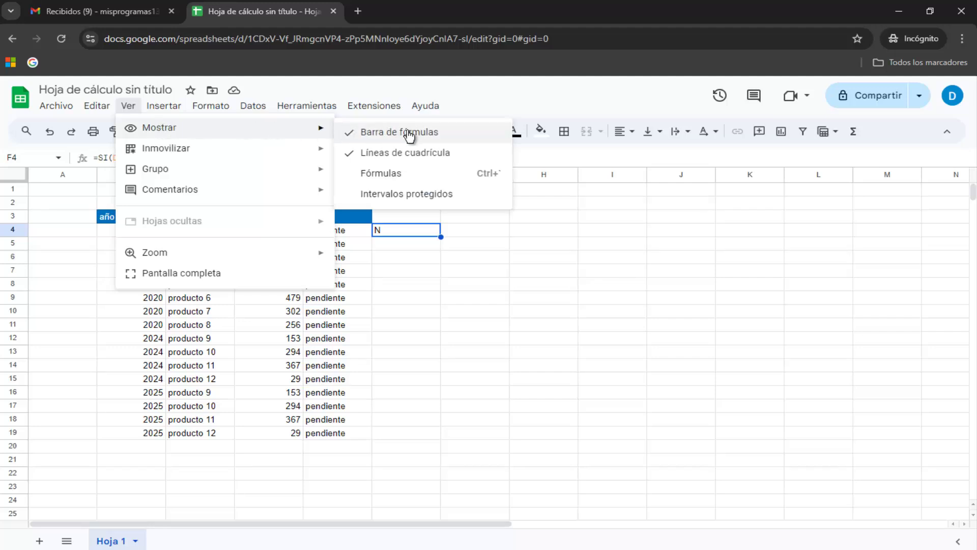
mouse_move(158, 128)
left_click(426, 135)
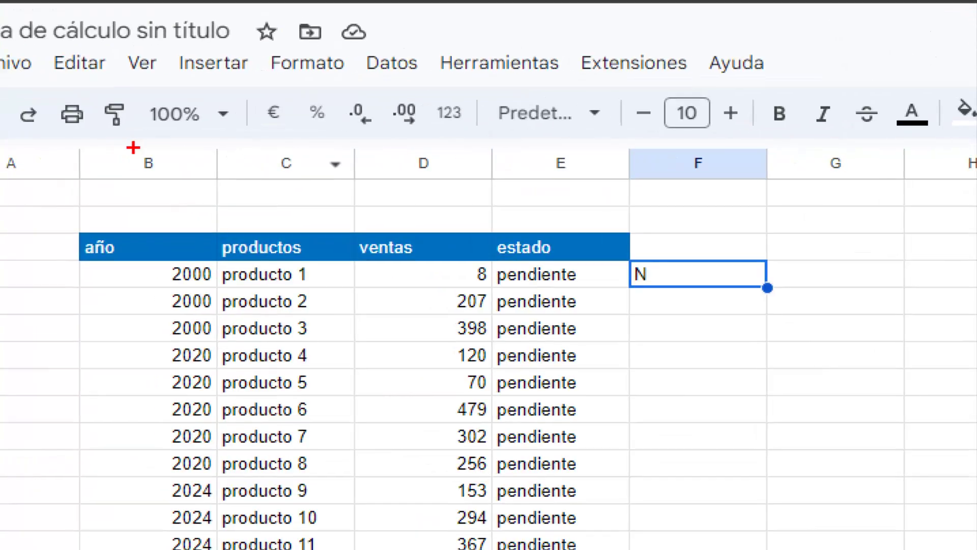
left_click_drag(106, 135, 490, 183)
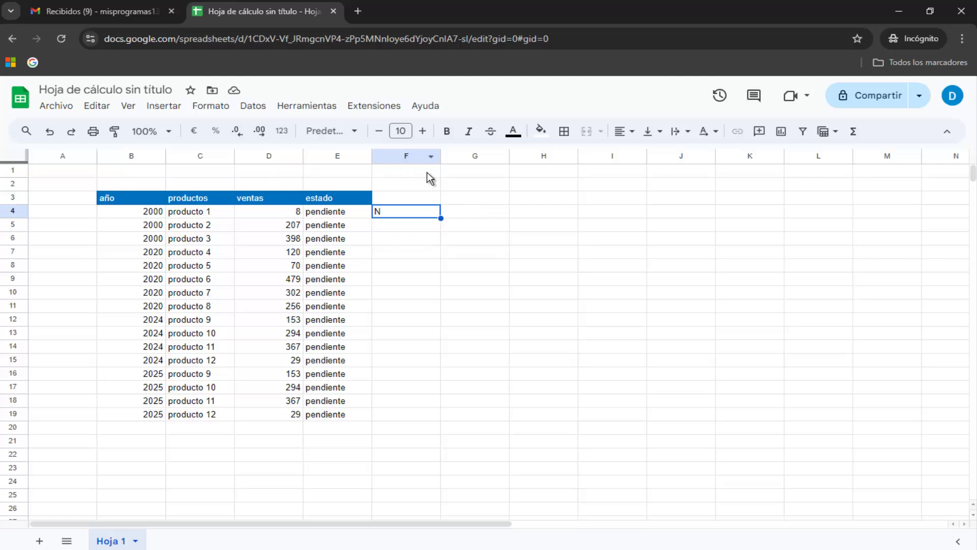
left_click(131, 107)
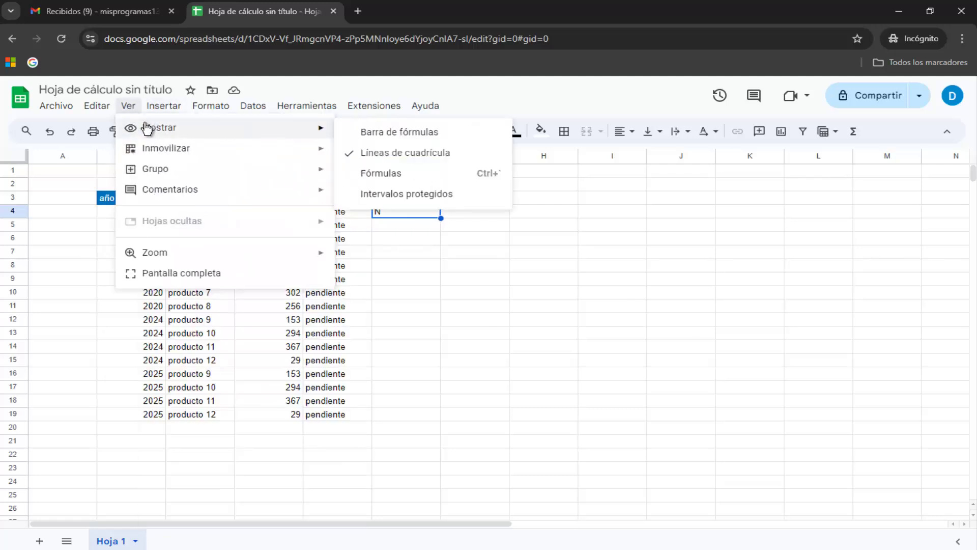
mouse_move(159, 127)
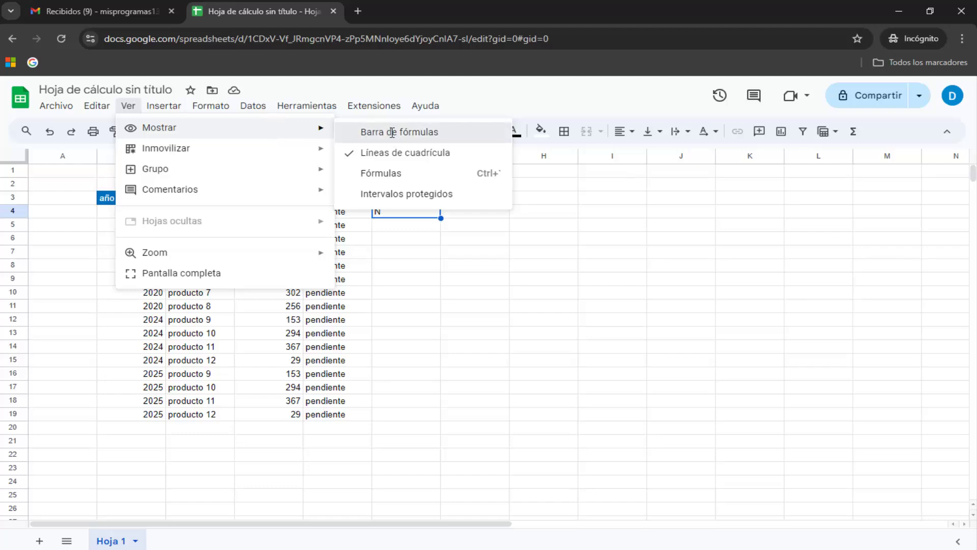
left_click(393, 134)
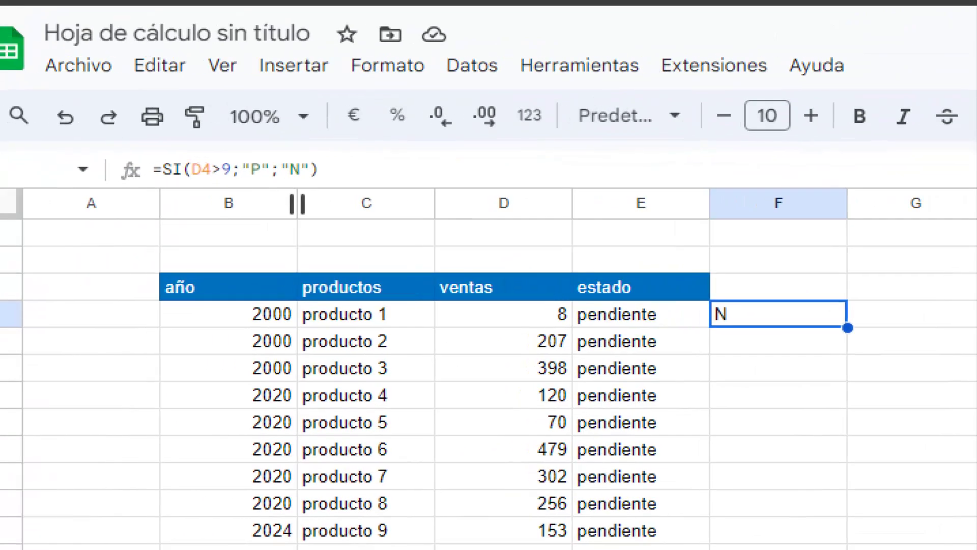
left_click_drag(126, 152, 364, 192)
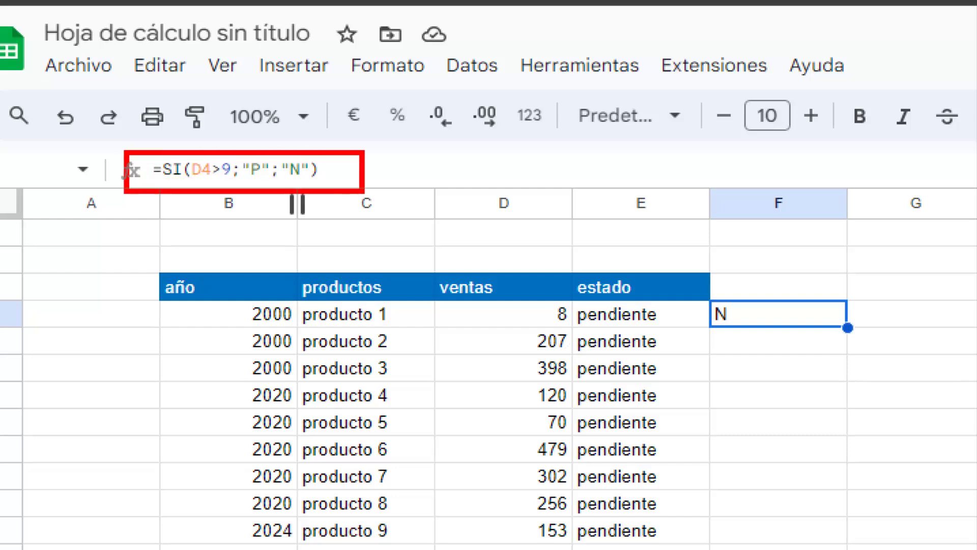
mouse_move(703, 322)
left_mouse_down()
mouse_move(502, 236)
mouse_move(361, 192)
left_mouse_up()
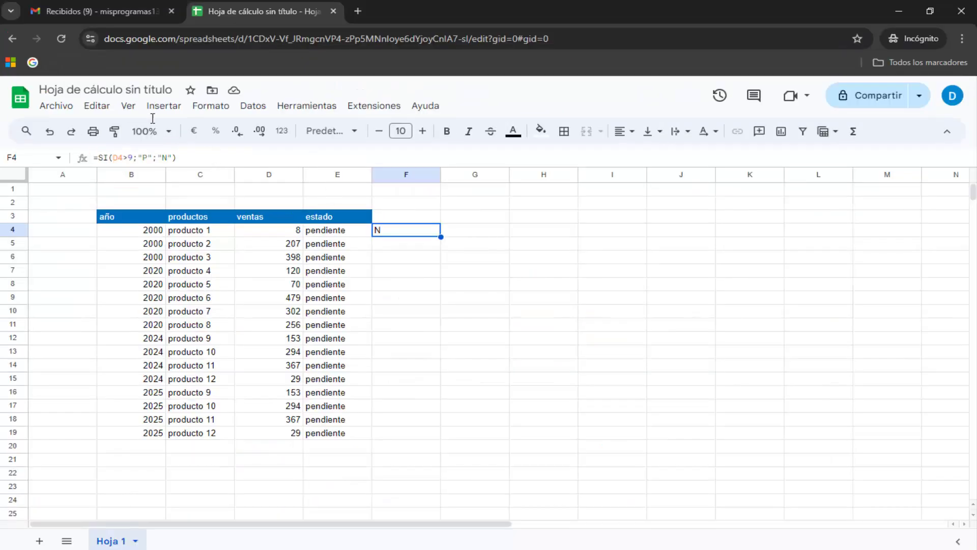
Step: Hide the sheet's gridlines with Ver > Mostrar > Líneas de cuadrícula
left_click(137, 113)
mouse_move(159, 127)
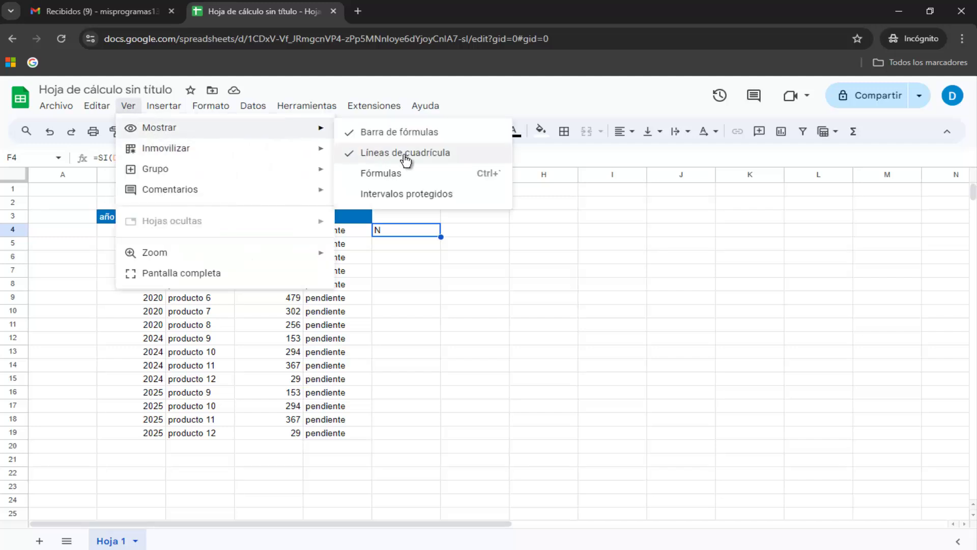
left_click(405, 153)
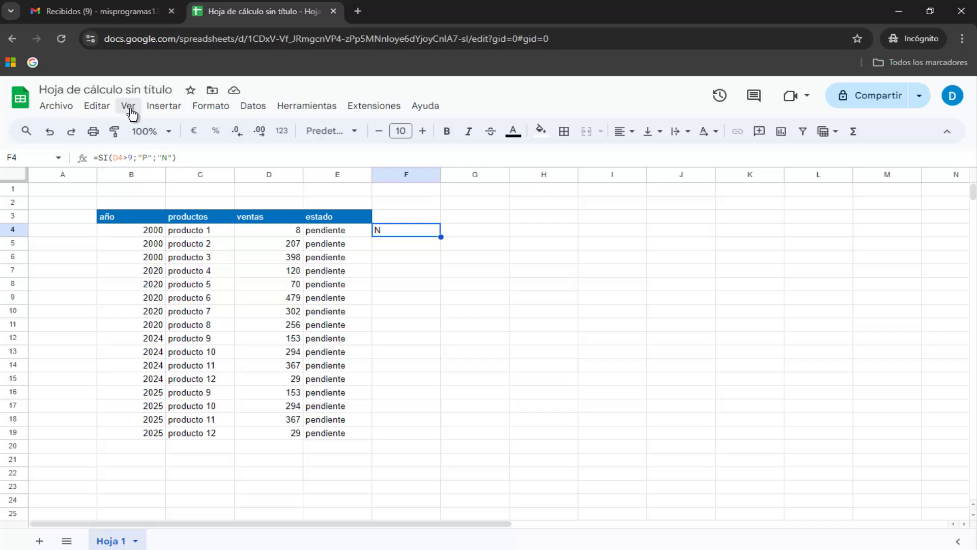
left_click(130, 107)
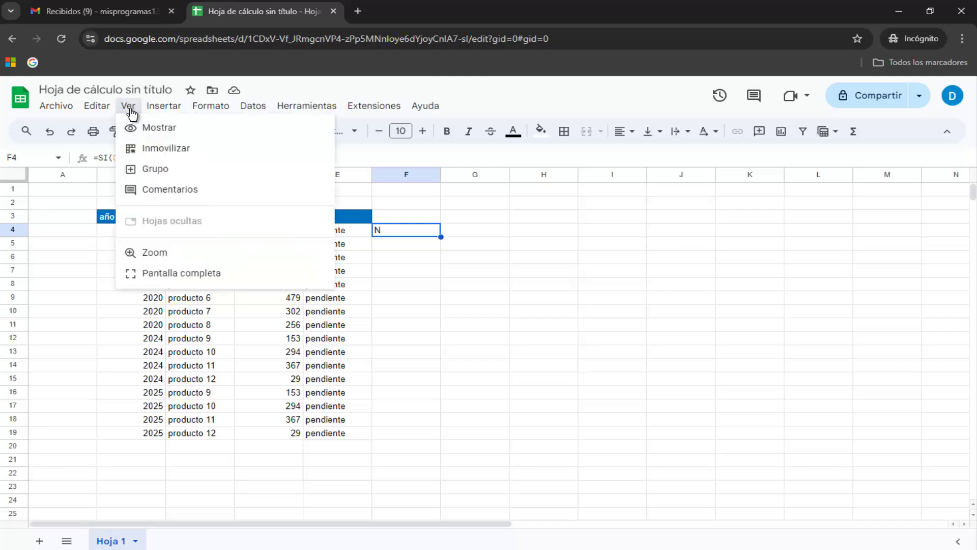
mouse_move(159, 127)
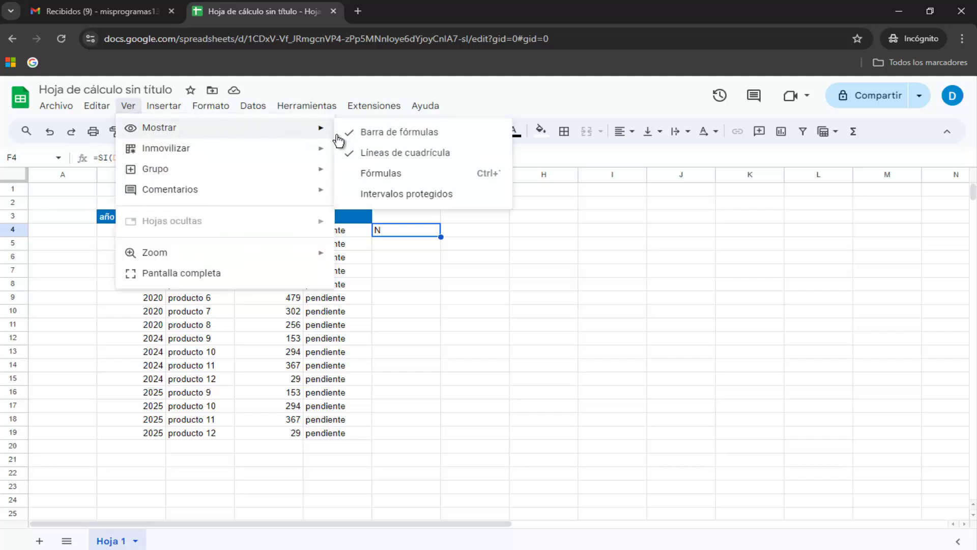
left_click(411, 154)
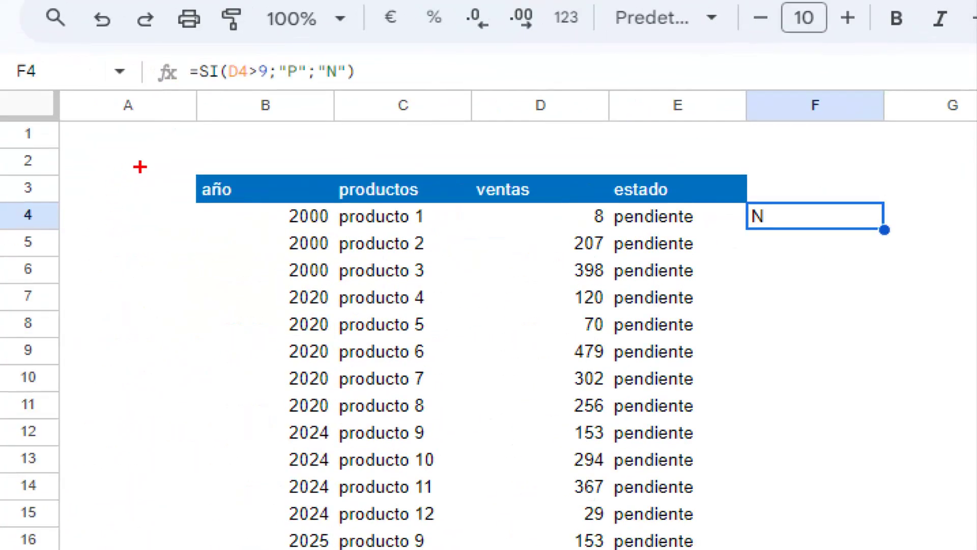
left_click_drag(181, 251, 383, 208)
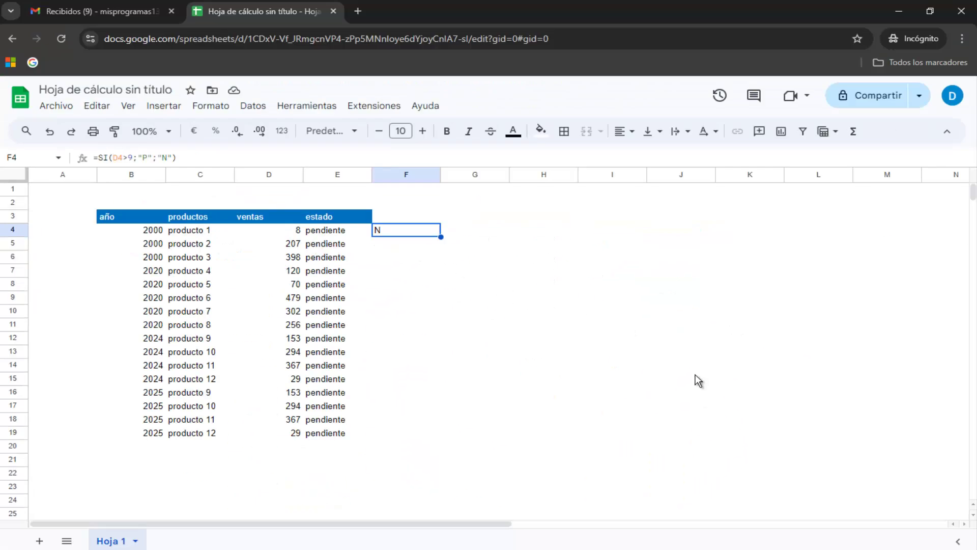
Step: Turn the gridlines back on, select G5, and switch to the Excel workbook
left_click(128, 107)
mouse_move(159, 127)
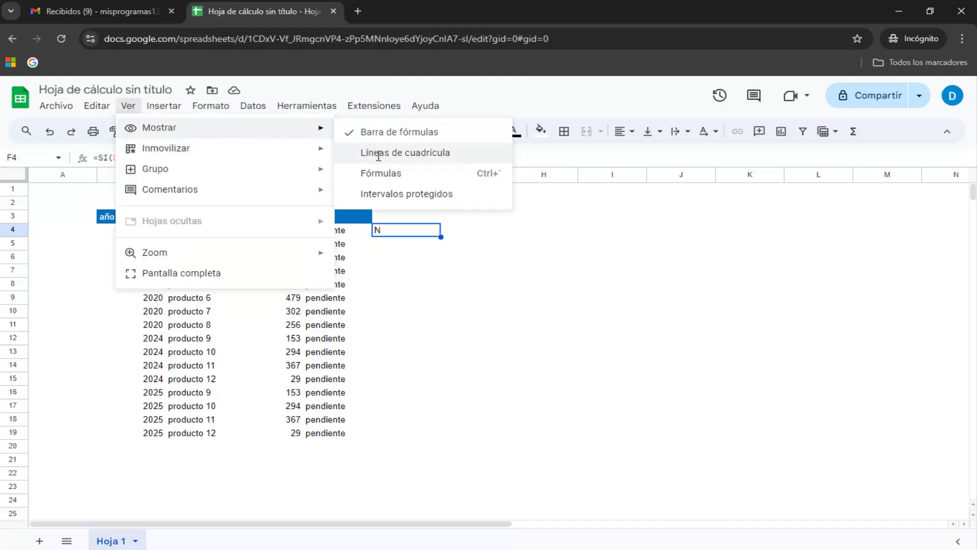
left_click(389, 153)
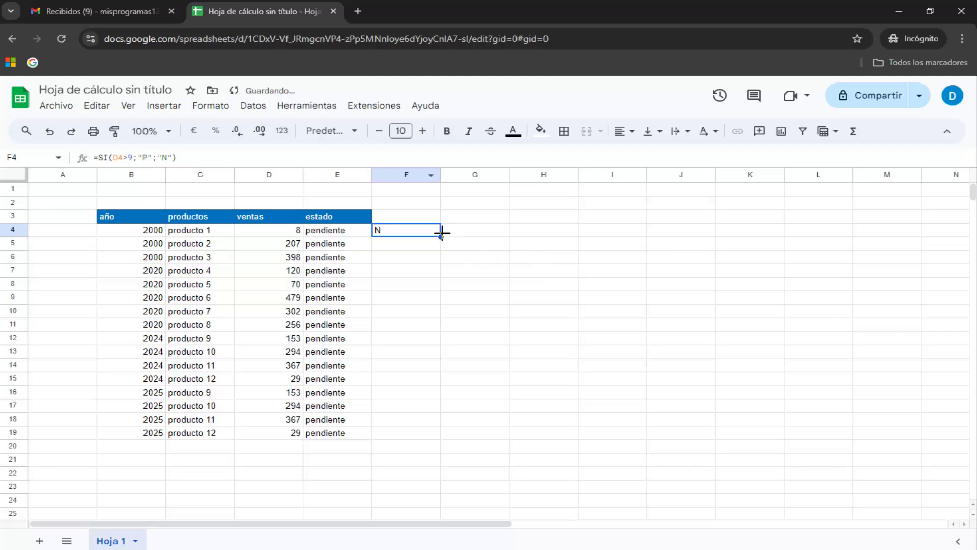
left_click(484, 245)
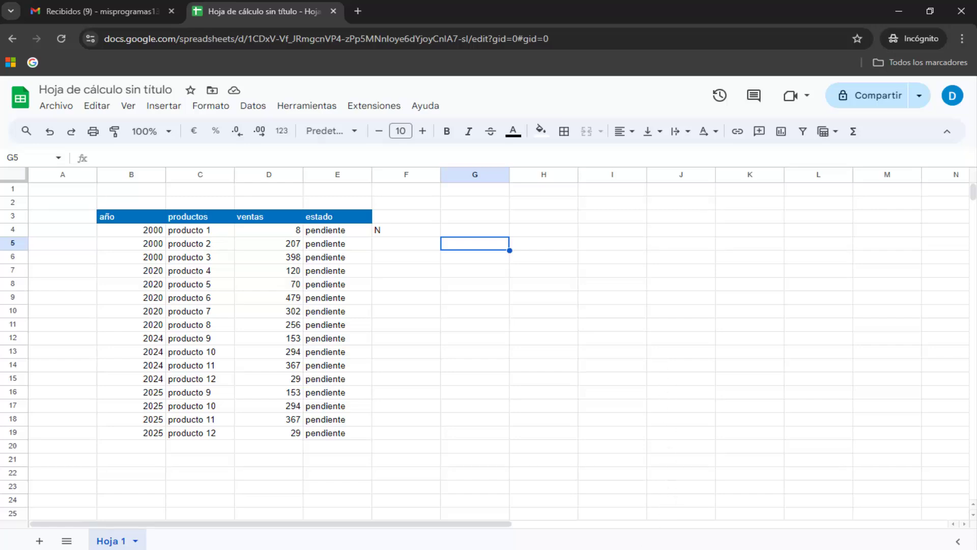
left_click(652, 504)
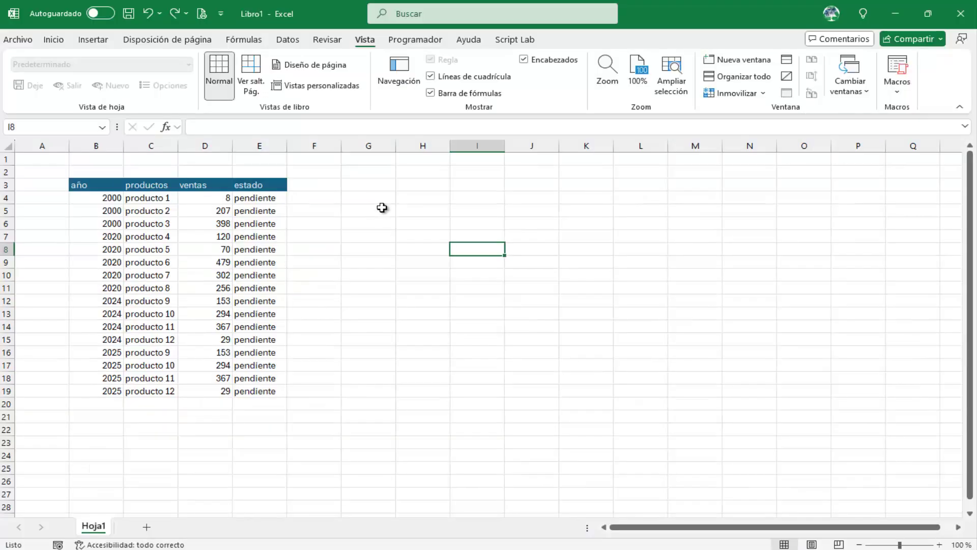
Step: Enter =SI(D4>9;"P";"N") in Excel's F4, returning N, and reselect it
left_click(321, 199)
type("=s")
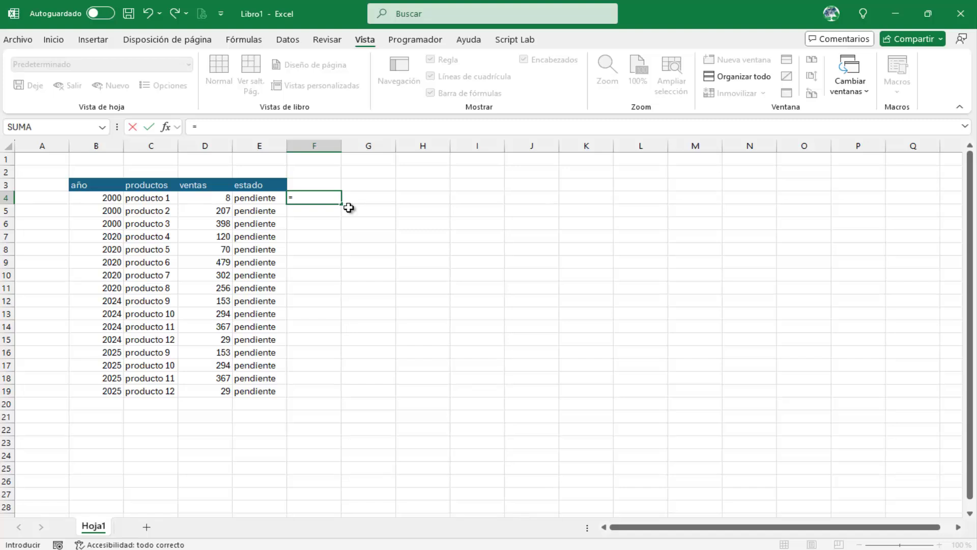
type("i(")
key("Left")
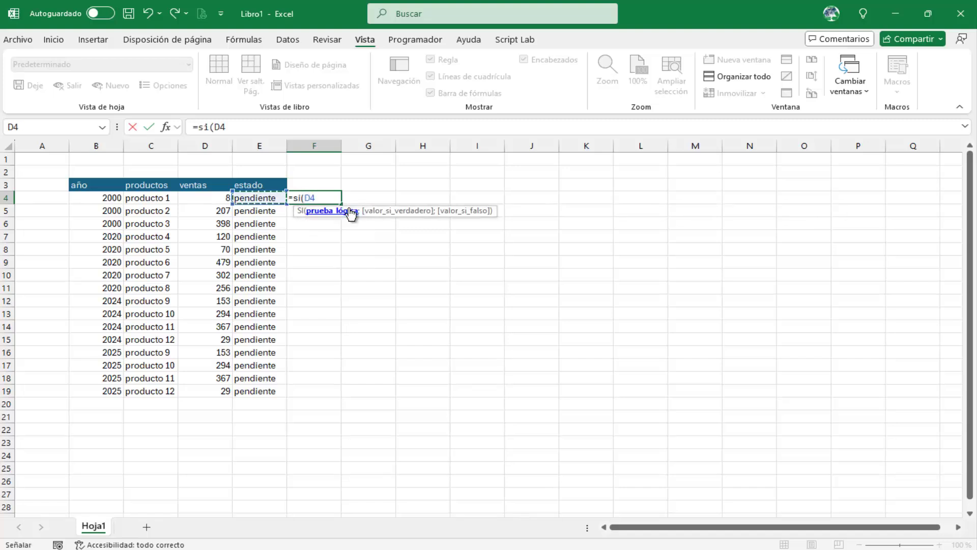
key("Left")
type(">")
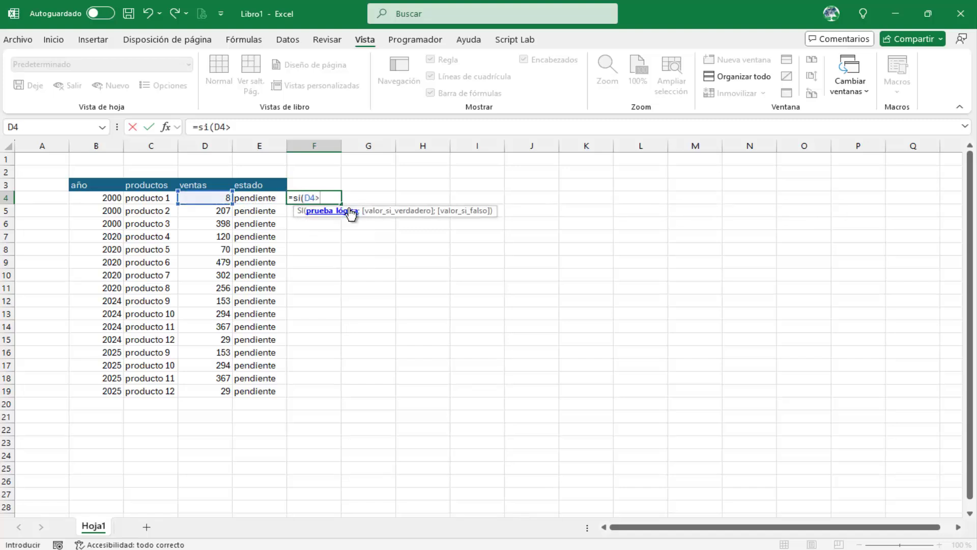
type("9;\"P\"")
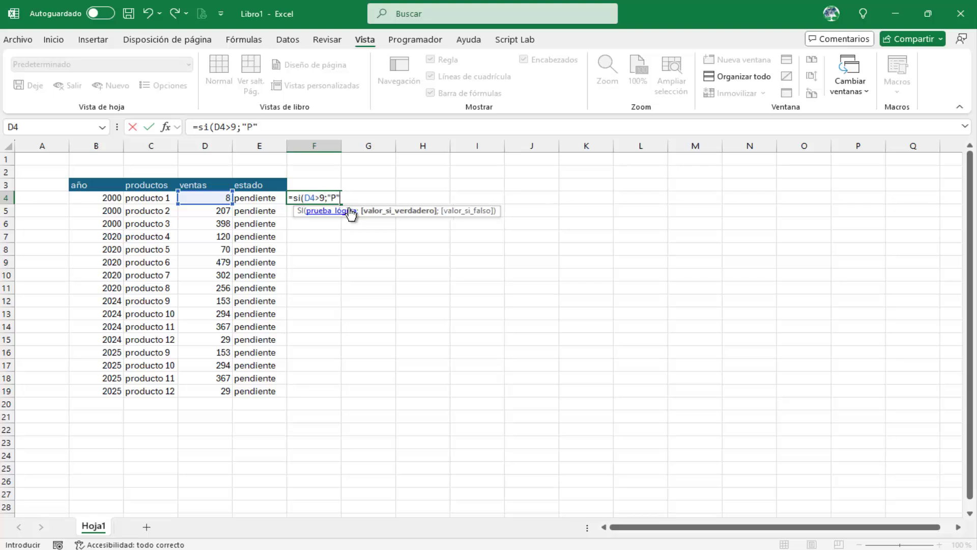
type(";\"N")
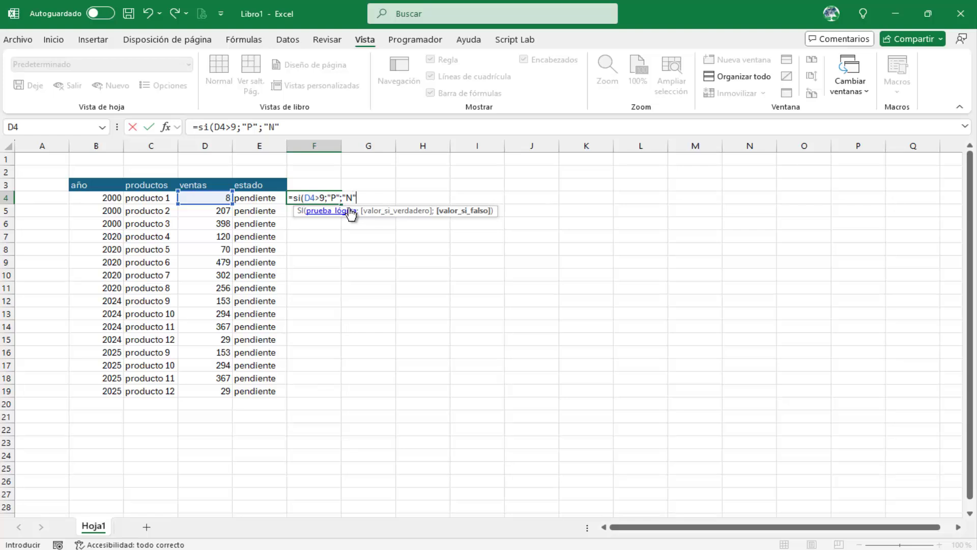
key("Return")
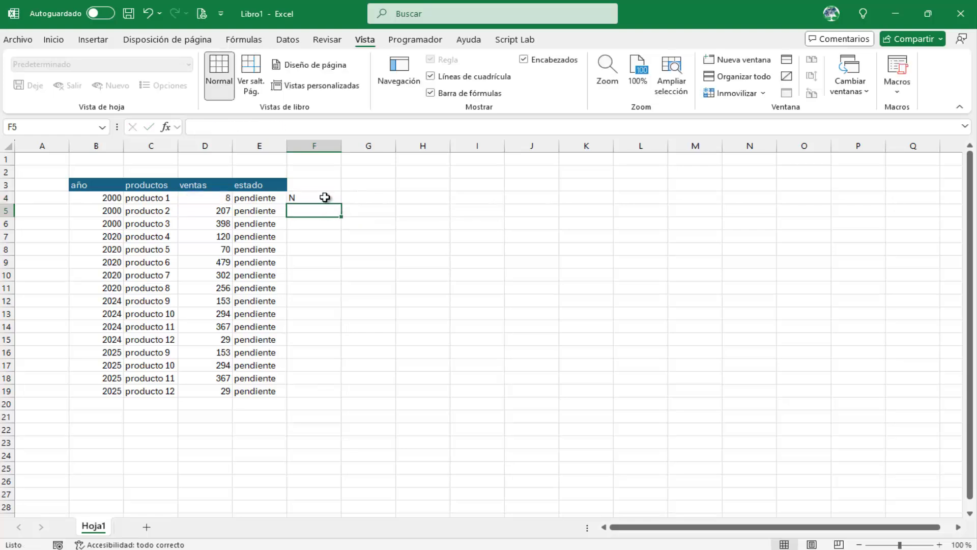
left_click(324, 197)
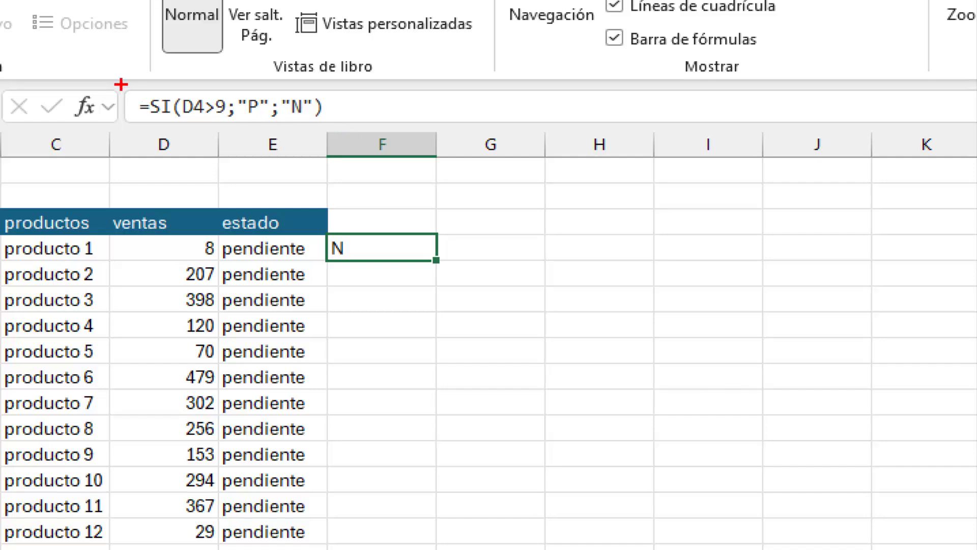
Step: Turn the Barra de fórmulas off and back on from the Vista tab
mouse_move(121, 84)
left_mouse_down()
mouse_move(339, 123)
mouse_move(336, 214)
left_mouse_up()
key("Escape")
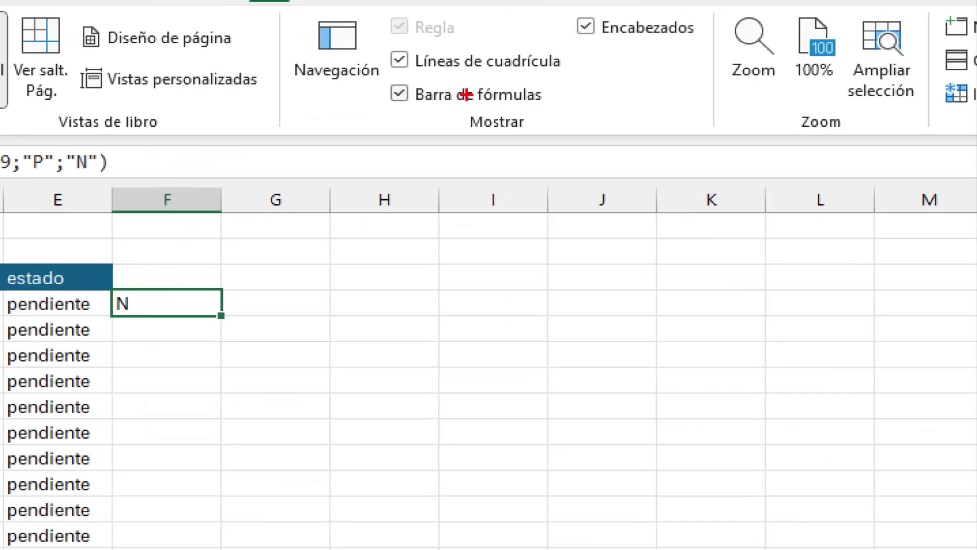
left_click_drag(371, 78, 580, 115)
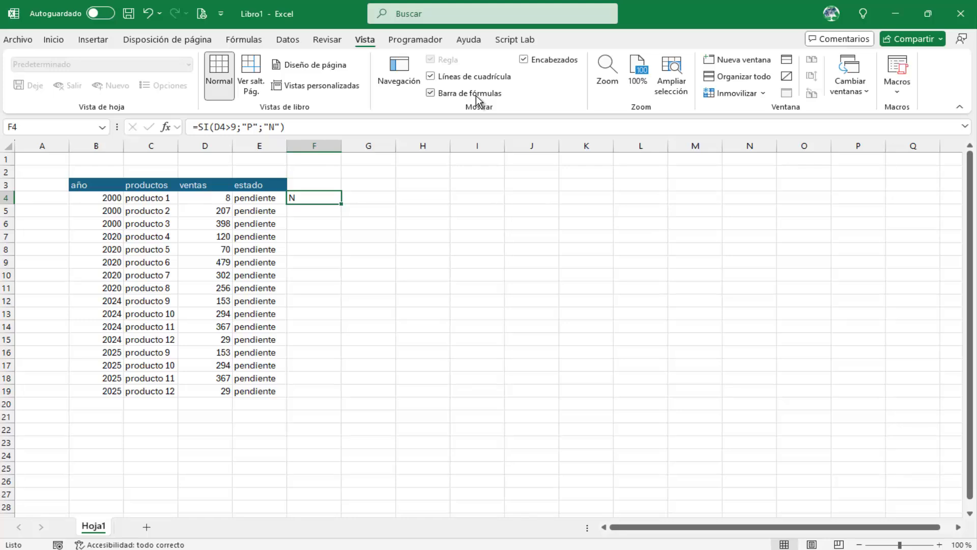
left_click(475, 96)
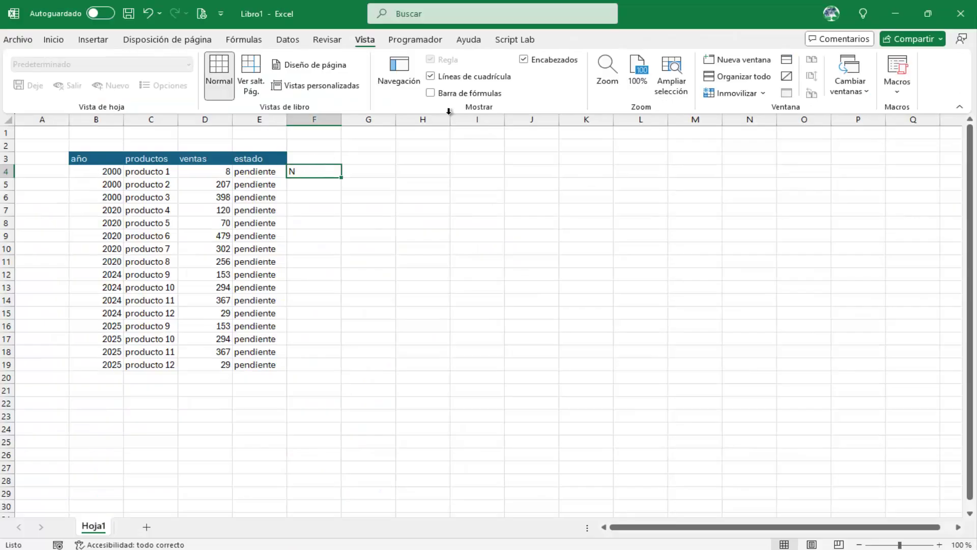
left_click(475, 93)
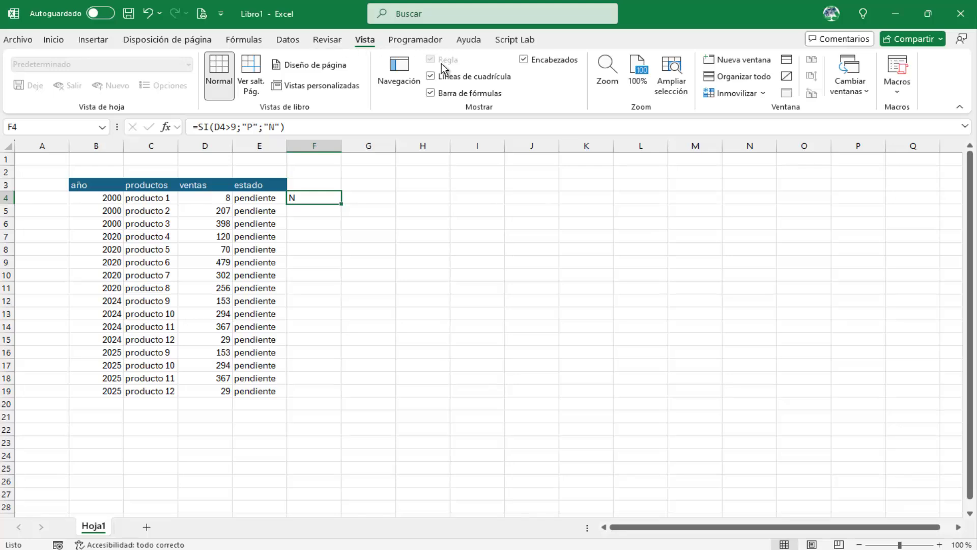
Step: Hide and restore the worksheet gridlines, then select K10
left_click(481, 77)
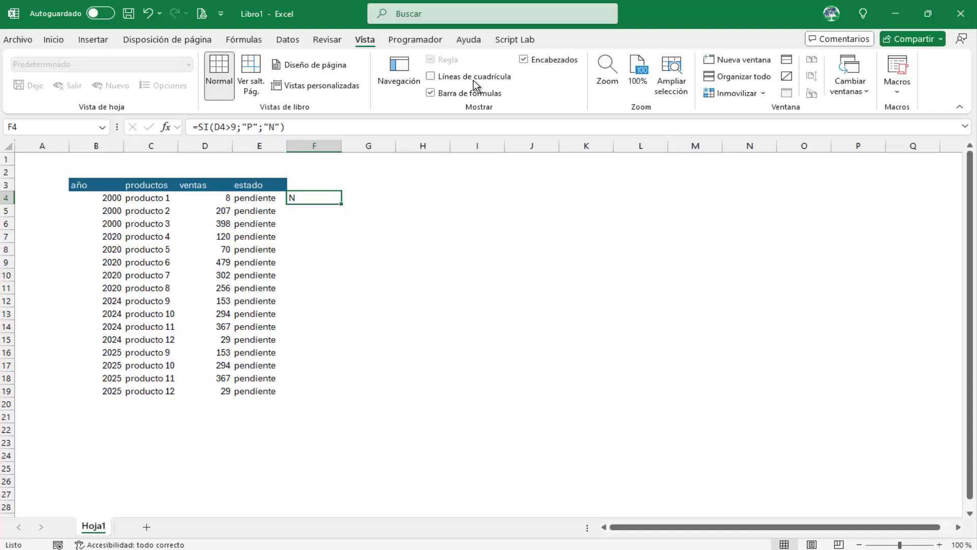
left_click(474, 77)
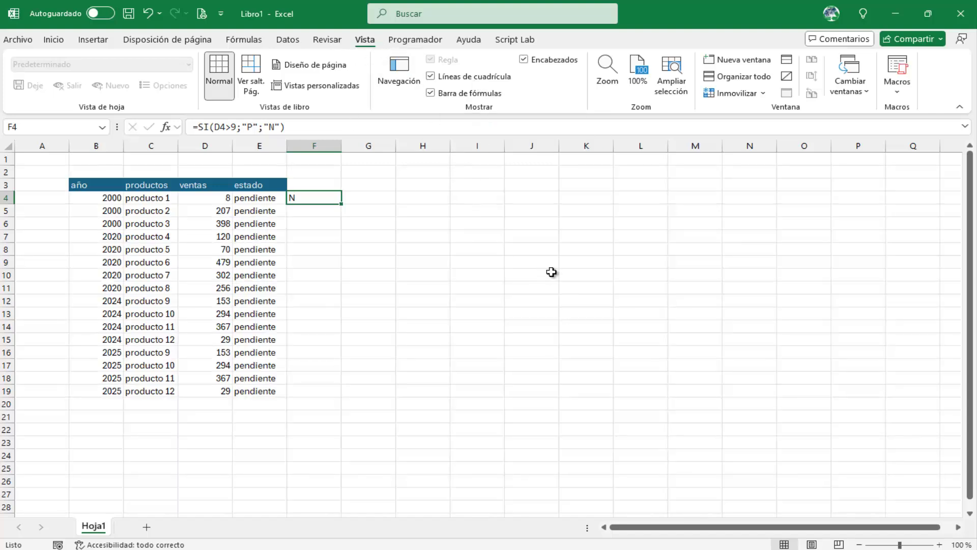
left_click(581, 273)
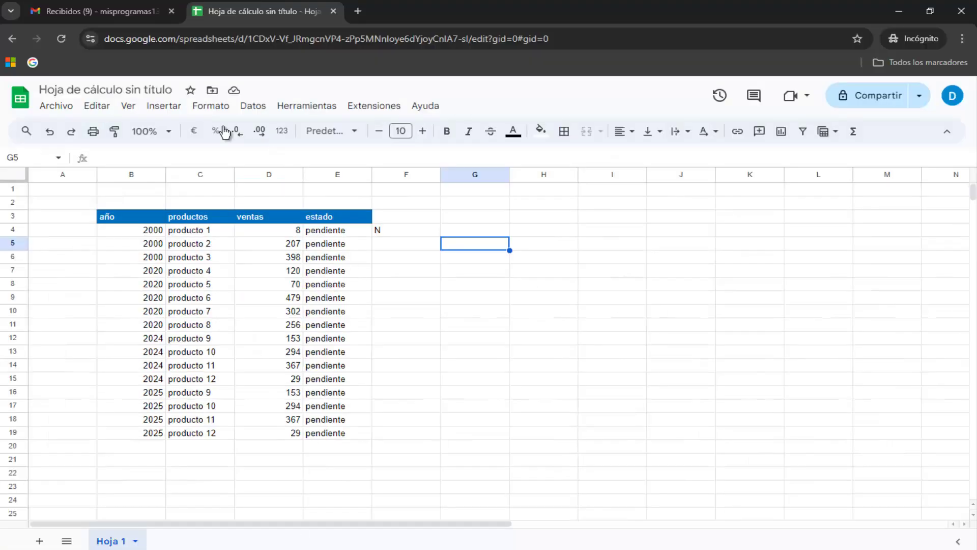
Step: Enter 50 in G7 and H7, and 25 in G10 and H10
left_click(128, 106)
mouse_move(158, 128)
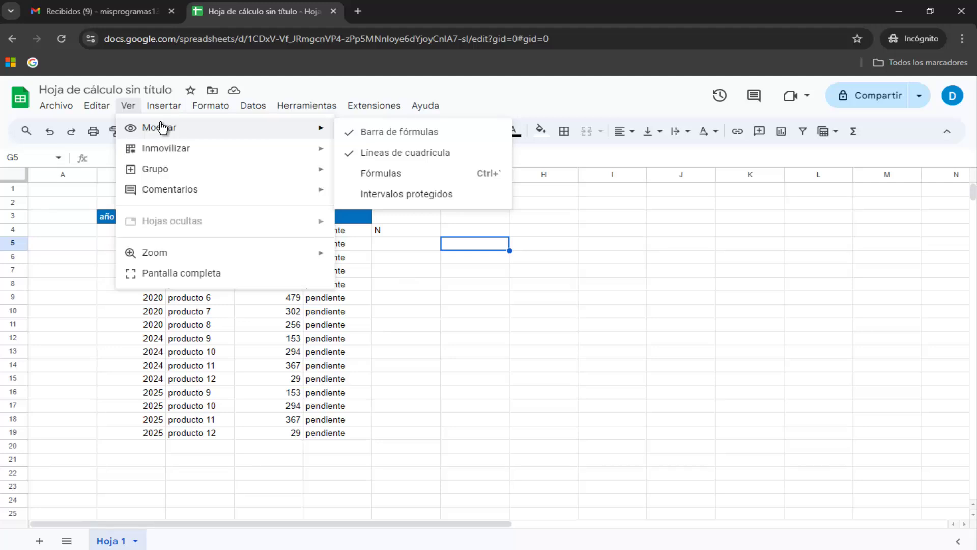
left_click(424, 174)
left_click(476, 272)
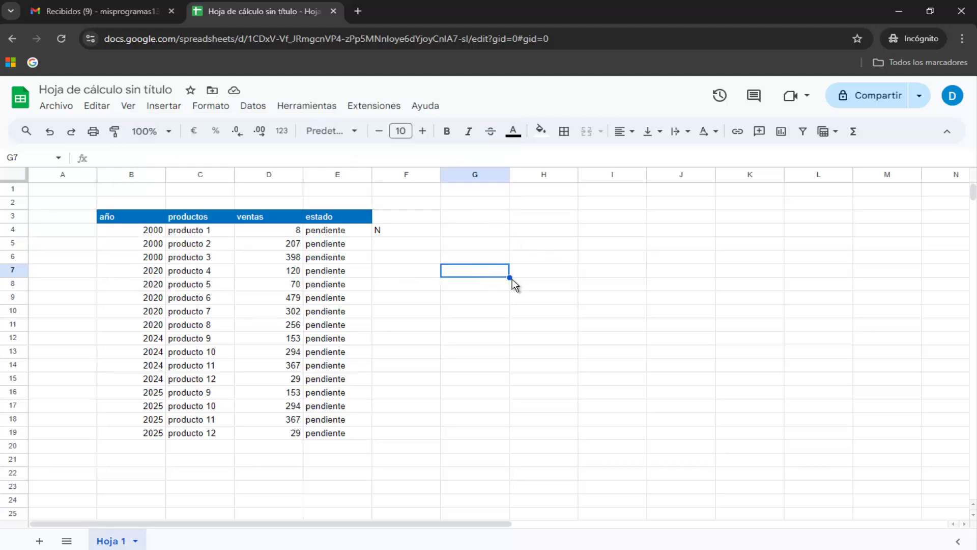
type("50")
key("Tab")
type("50")
key("Tab")
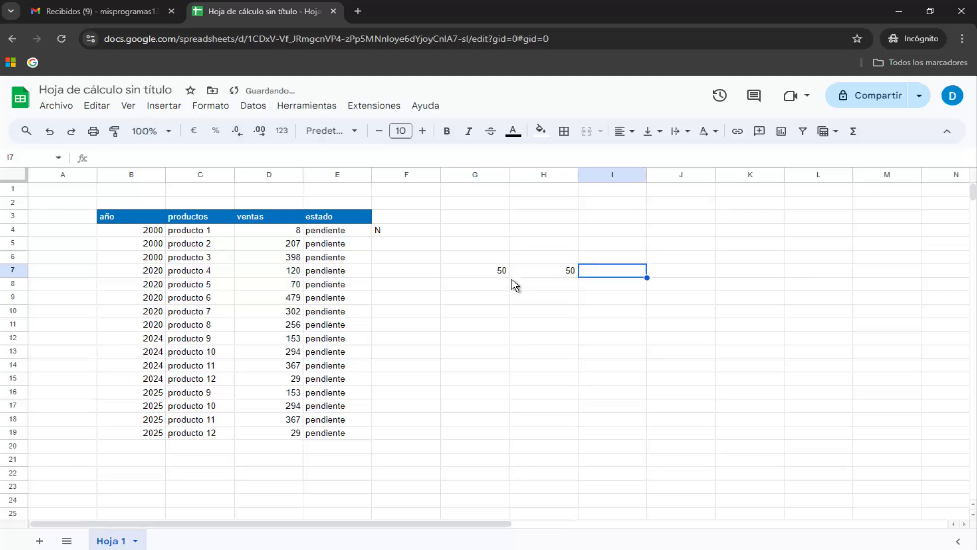
key("Down")
key("Down")
key("Down")
key("Left")
key("Left")
type("2")
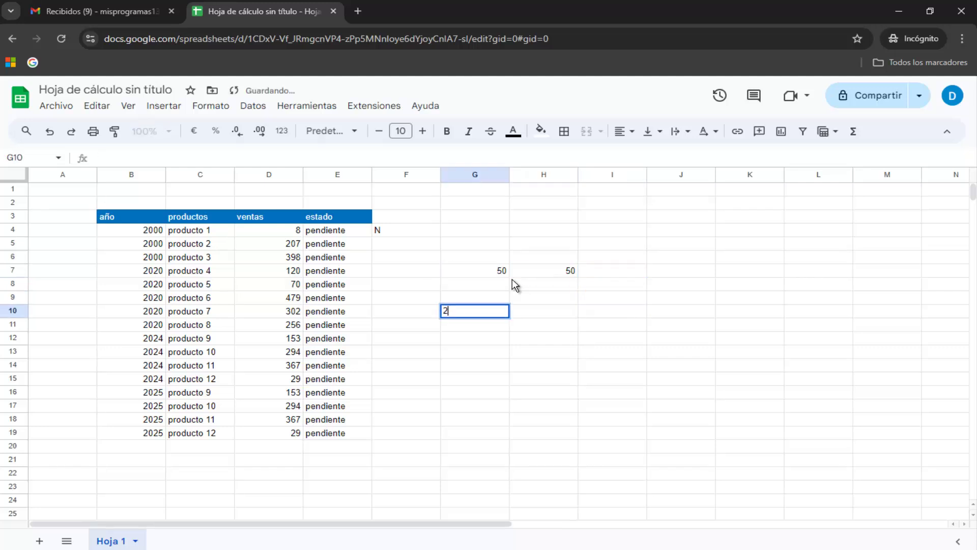
type("5")
key("Tab")
type("25")
key("Tab")
Step: Add =G7+H7 in I7 (100) and =G10*H10 in I10 (625)
key("Up")
key("Up")
key("Up")
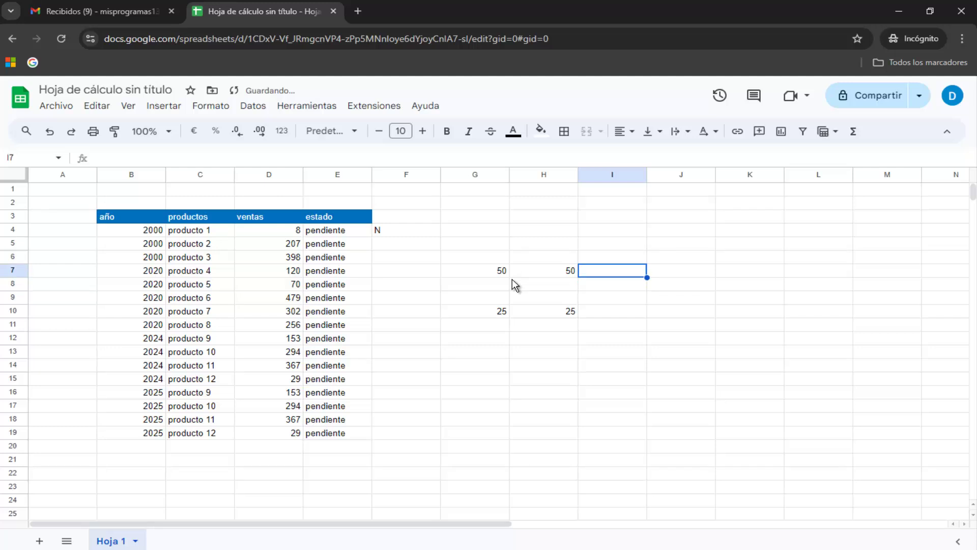
type("=")
key("Left")
key("Left")
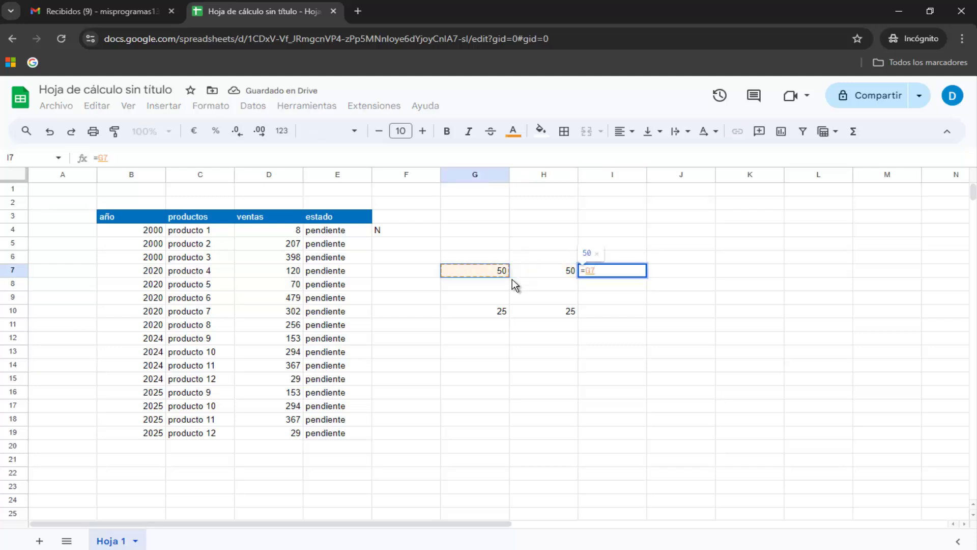
type("+")
key("Right")
key("Return")
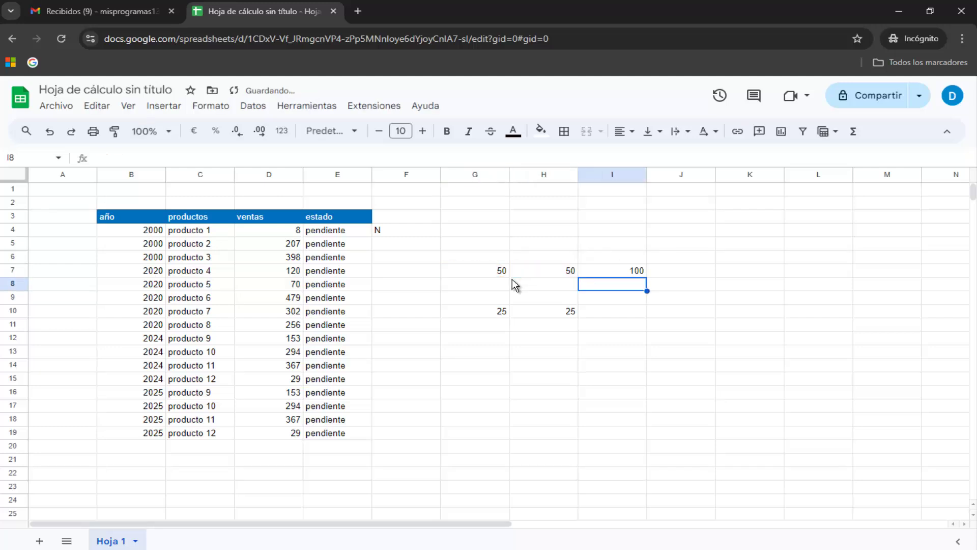
key("Down")
key("Down")
type("=")
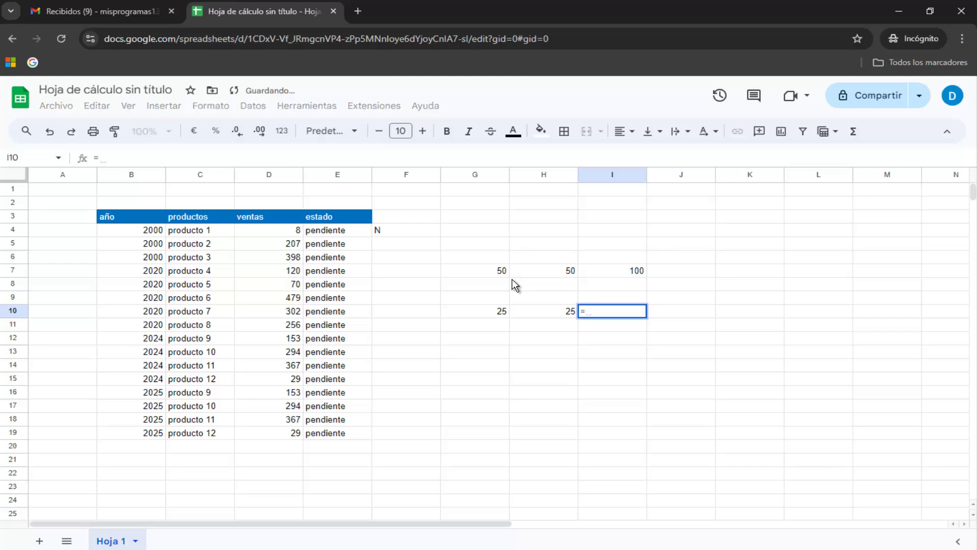
key("Left")
key("Left")
type("*")
key("Right")
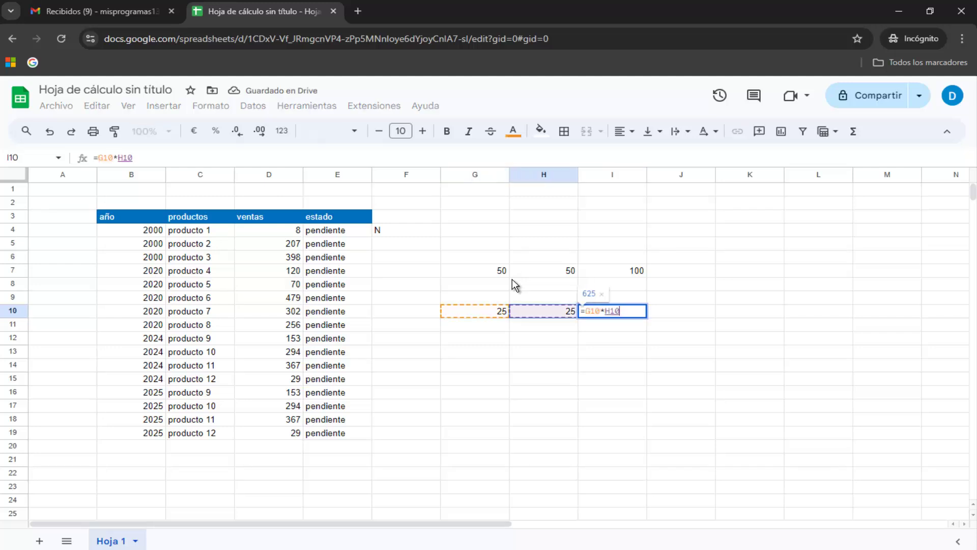
key("Return")
Step: Check the formulas in F4, I7 and I10 by selecting each cell in turn
left_click(616, 313)
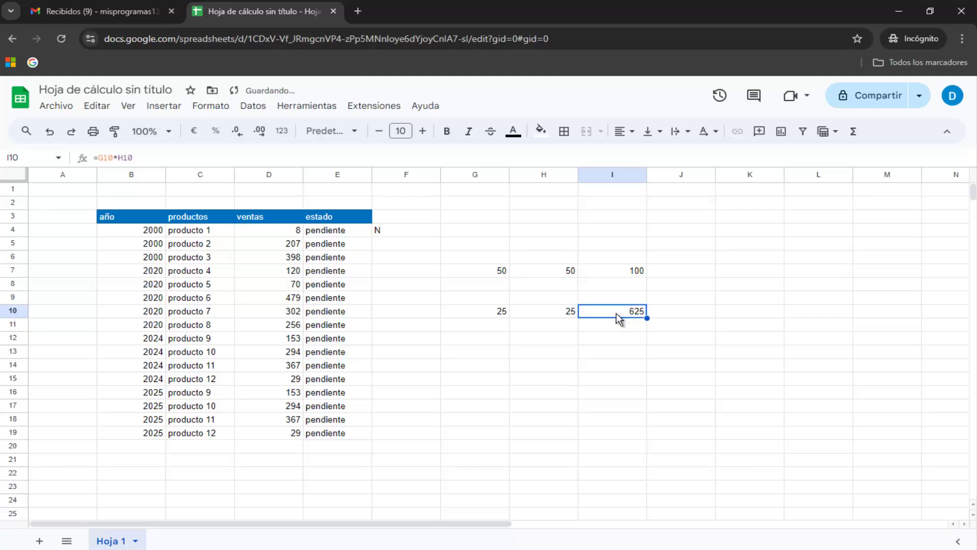
left_click(415, 232)
left_click(623, 267)
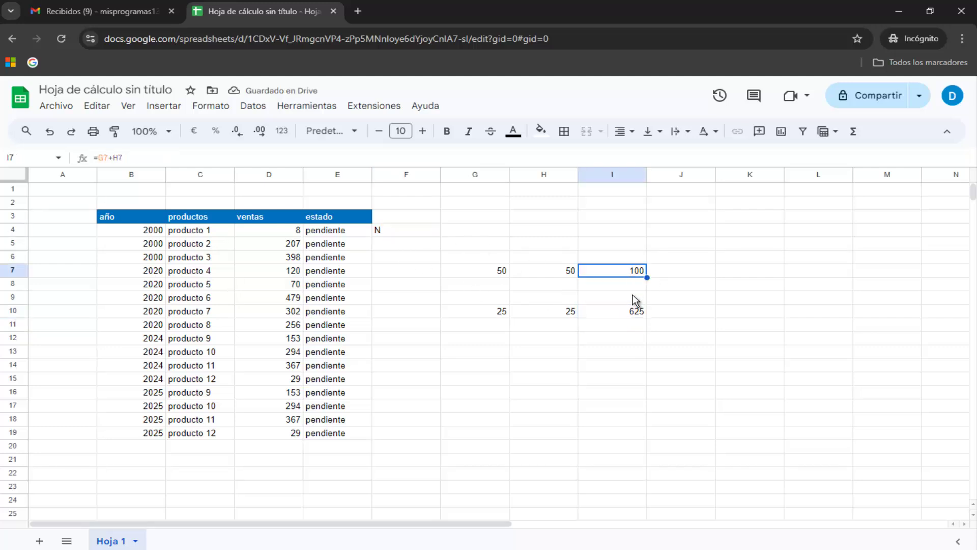
left_click(628, 314)
left_click(425, 233)
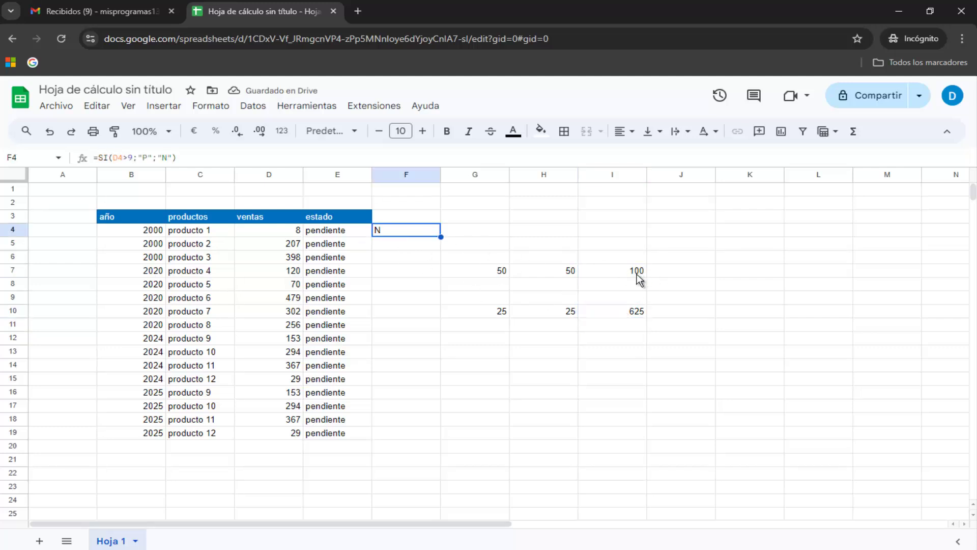
left_click(637, 274)
left_click(626, 314)
left_click(402, 234)
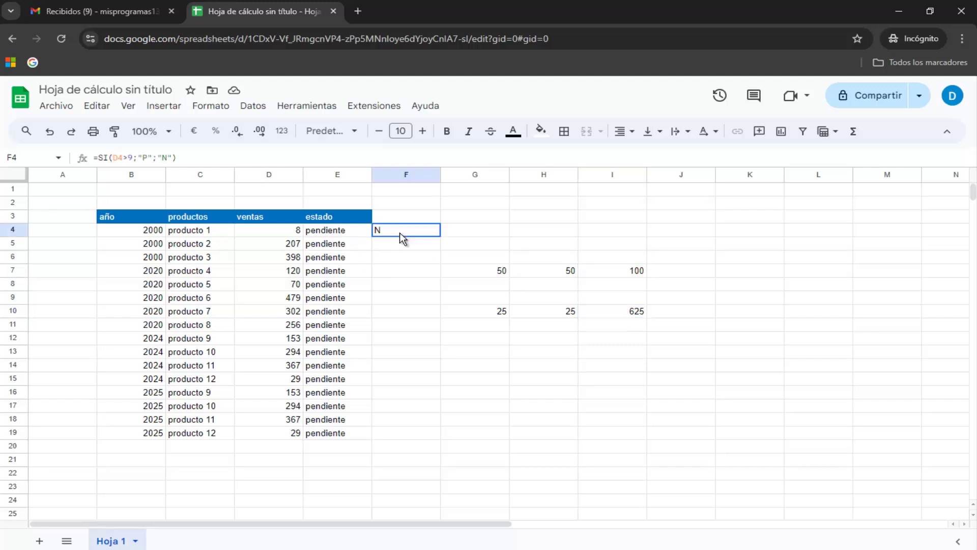
left_click(631, 277)
left_click(630, 317)
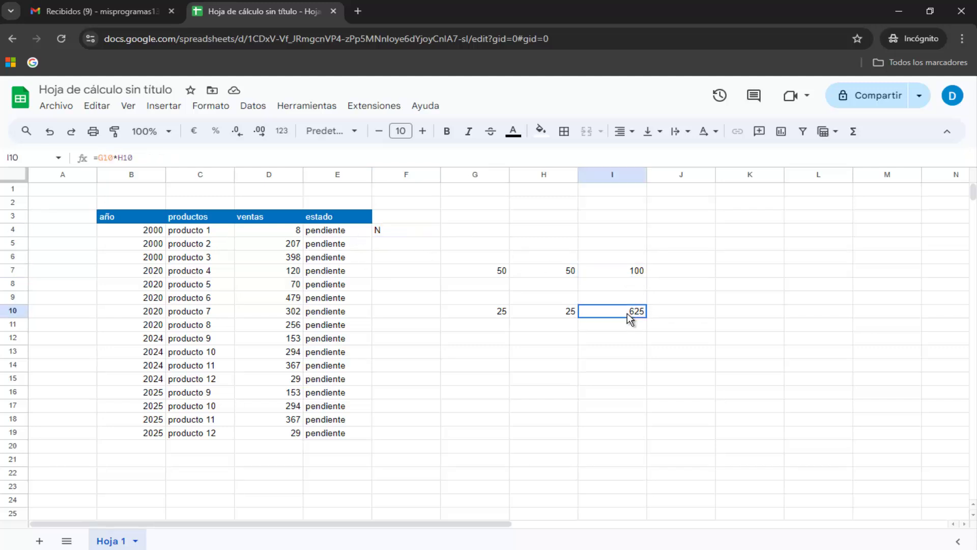
Step: Turn on Ver > Mostrar > Fórmulas so cells show formulas instead of results
left_click(414, 233)
left_click(639, 279)
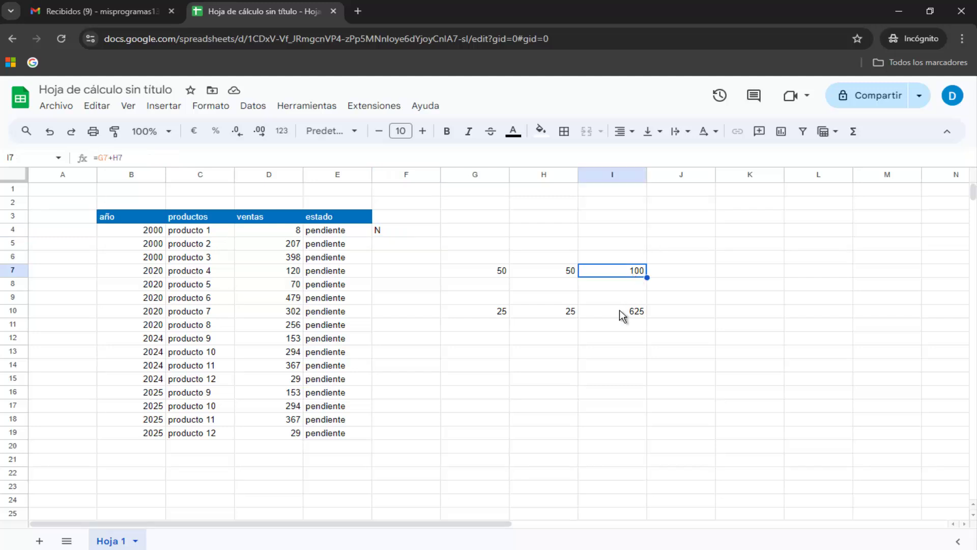
left_click(622, 315)
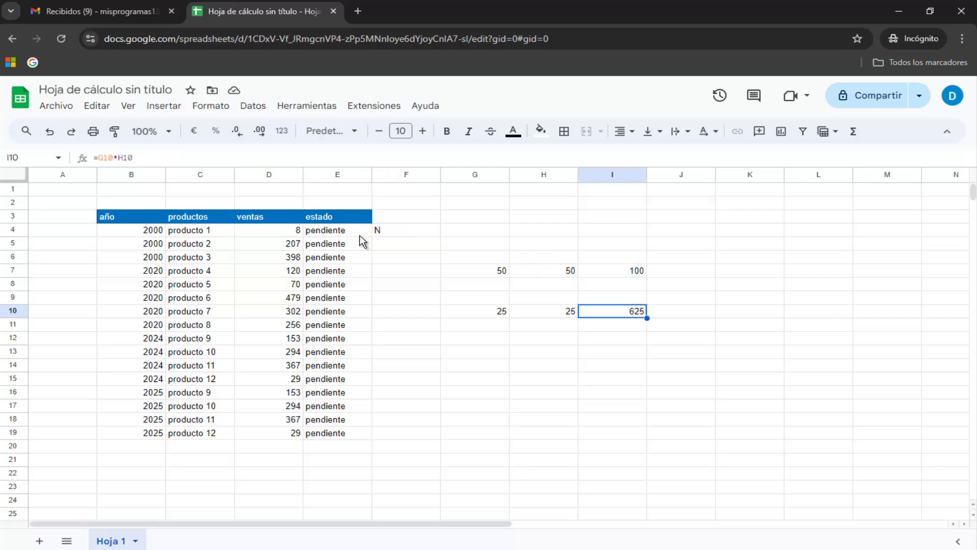
left_click(128, 107)
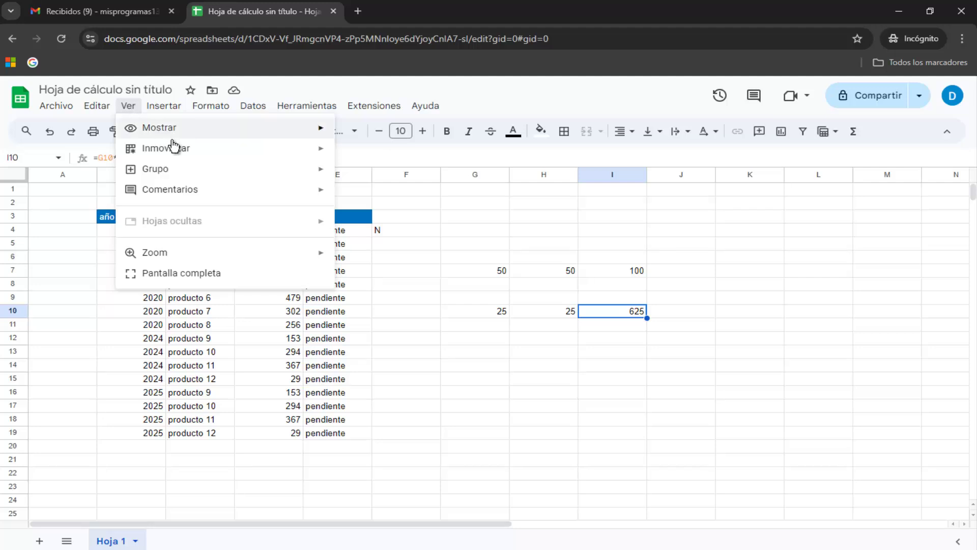
mouse_move(159, 127)
left_click(418, 176)
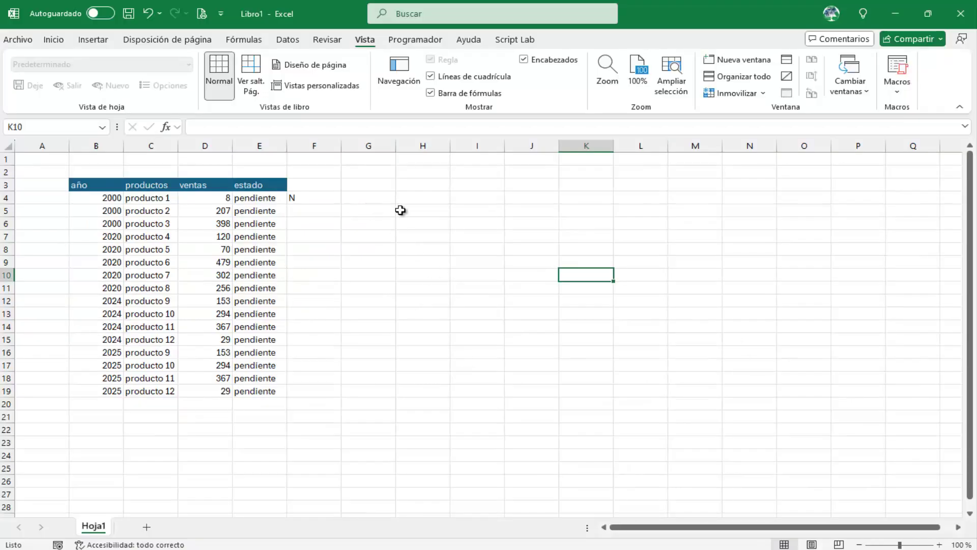
Step: Enter 50 and 50 in H5:I5, and 25 and 25 in H8:I8
left_click(420, 212)
type("50")
key("Tab")
type("54")
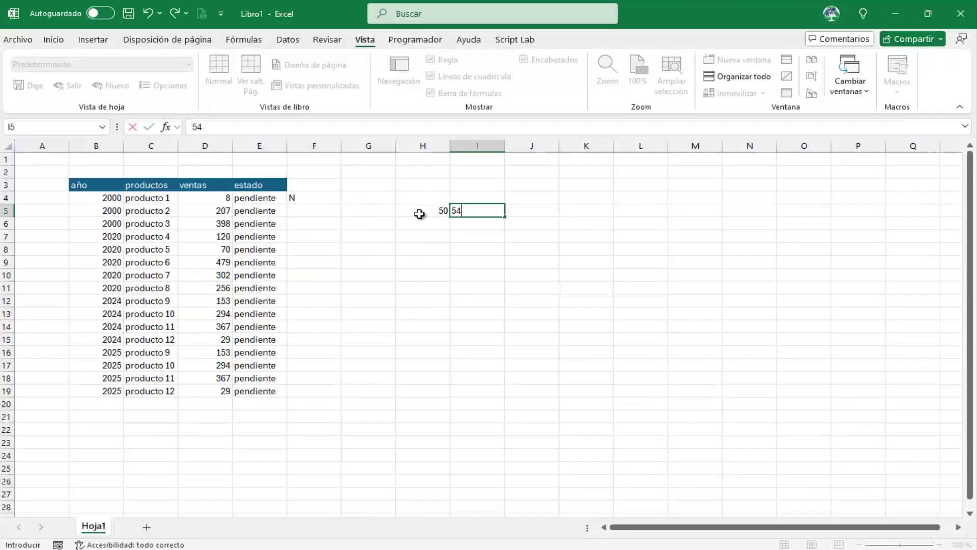
type("0")
key("Tab")
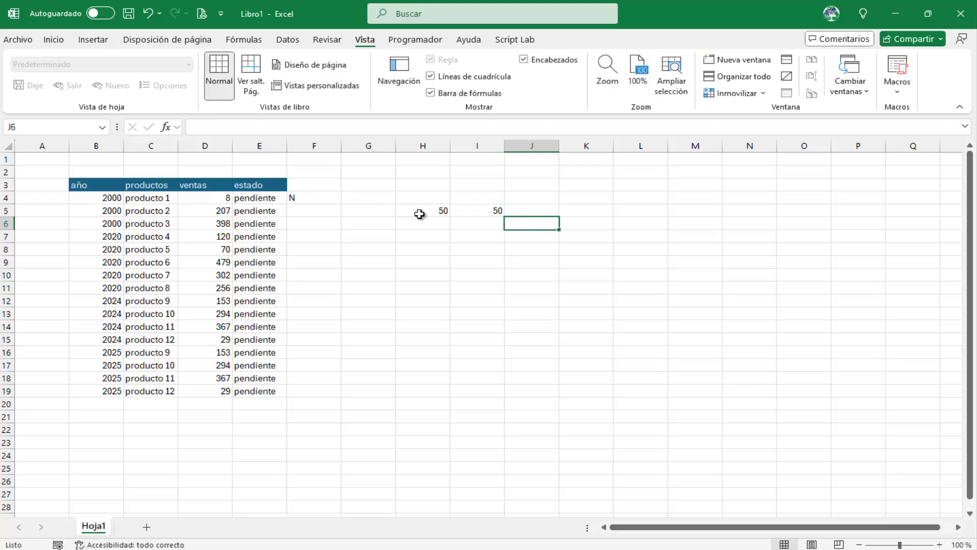
key("Return")
key("Return")
key("Return")
type("25")
key("Tab")
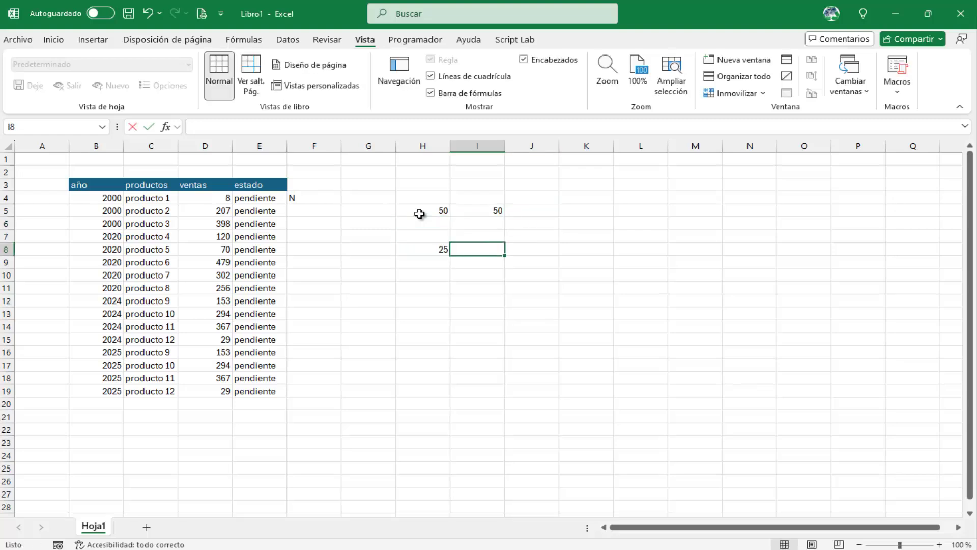
type("25")
key("Tab")
Step: Sum H5:I5 in J5 with =SUMA(H5:I5), giving 100
key("Up")
key("Up")
key("Up")
type("=")
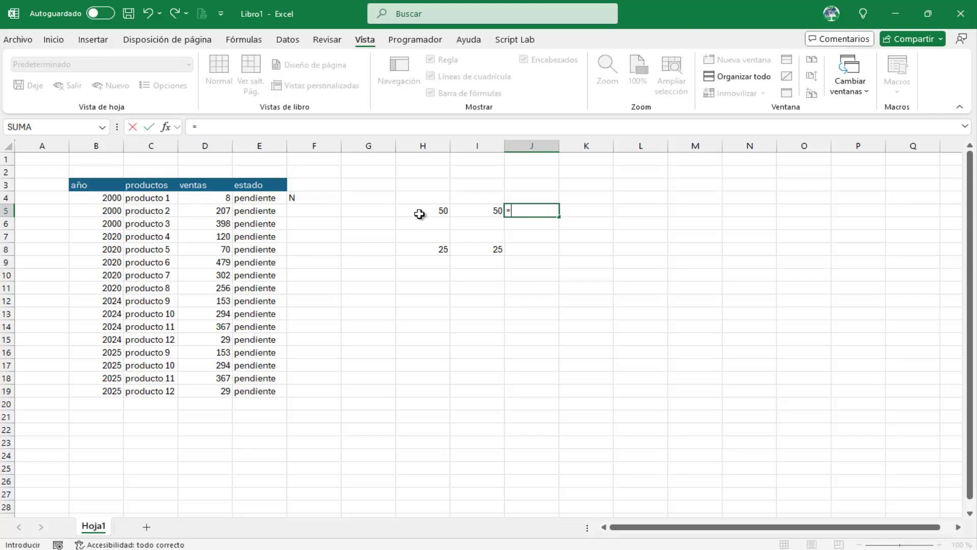
type("si")
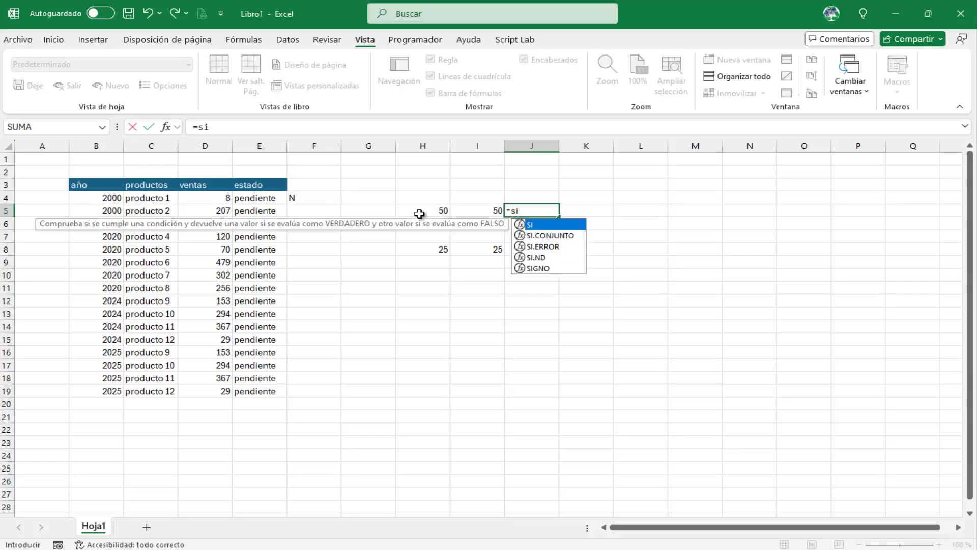
key("BackSpace")
type("um(")
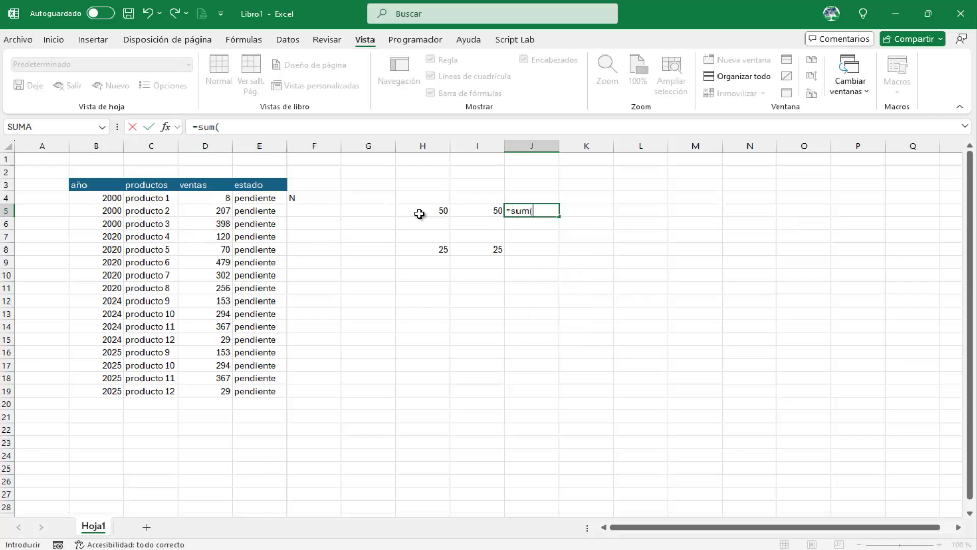
key("BackSpace")
type("a(")
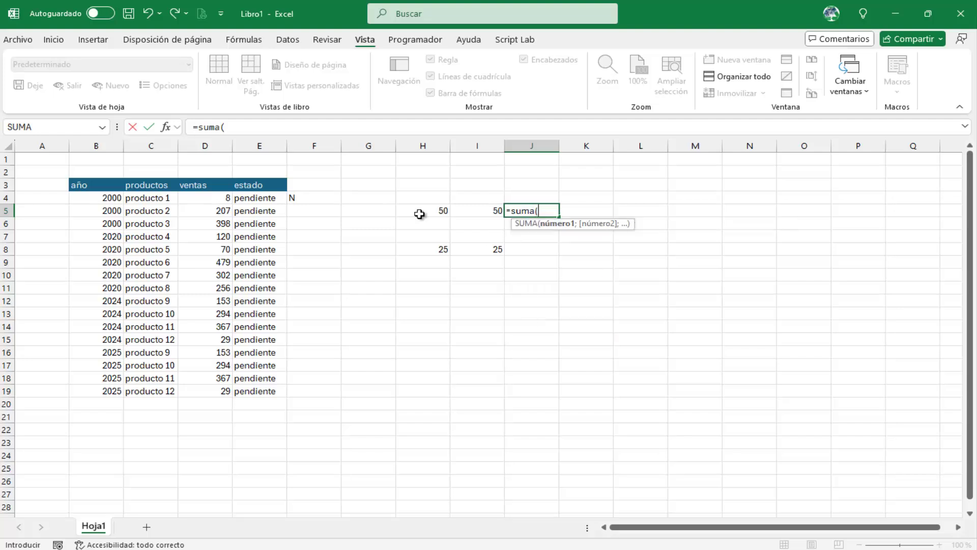
left_click(419, 214)
key("shift+Right")
type(")")
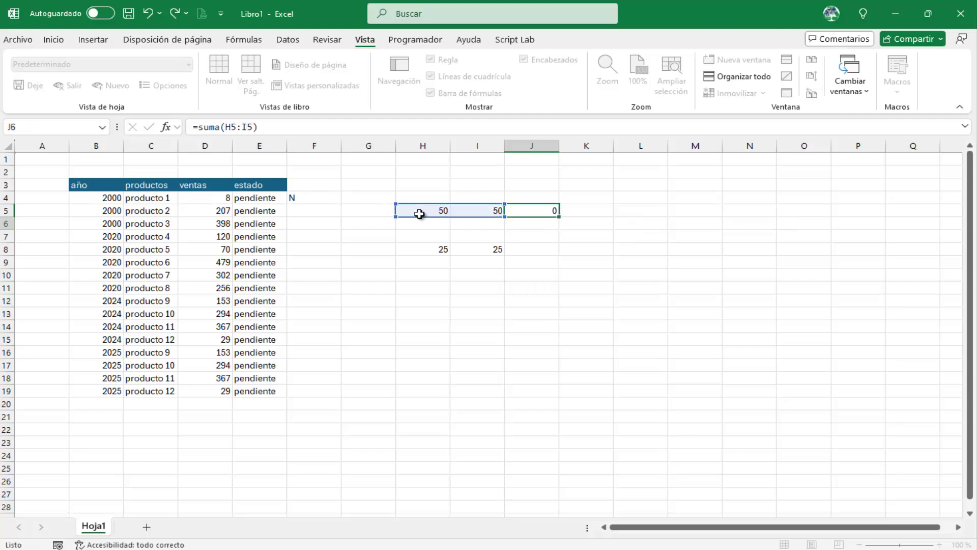
key("Return")
Step: Multiply H8 by I8 in J8 to get 625
key("Down")
key("Down")
type("=s")
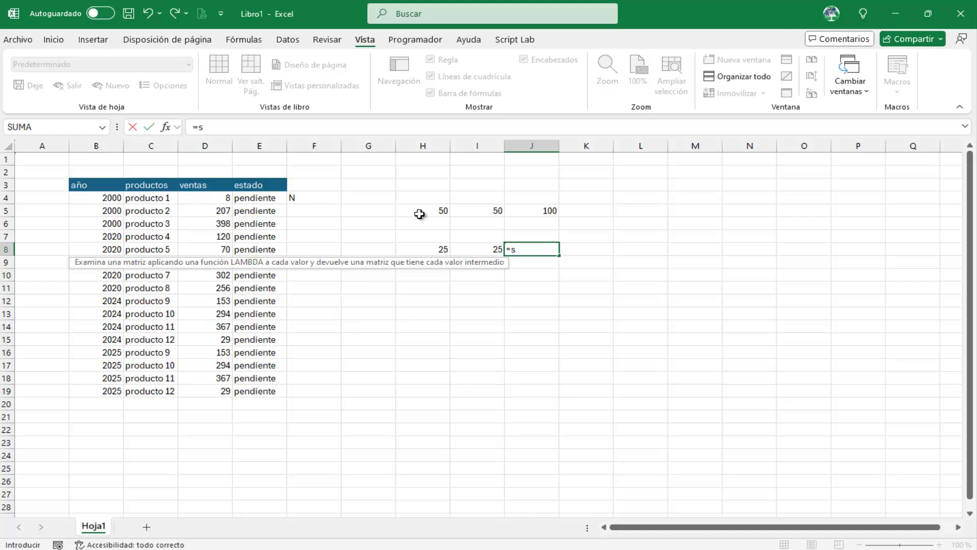
key("Left")
key("Left")
type("*")
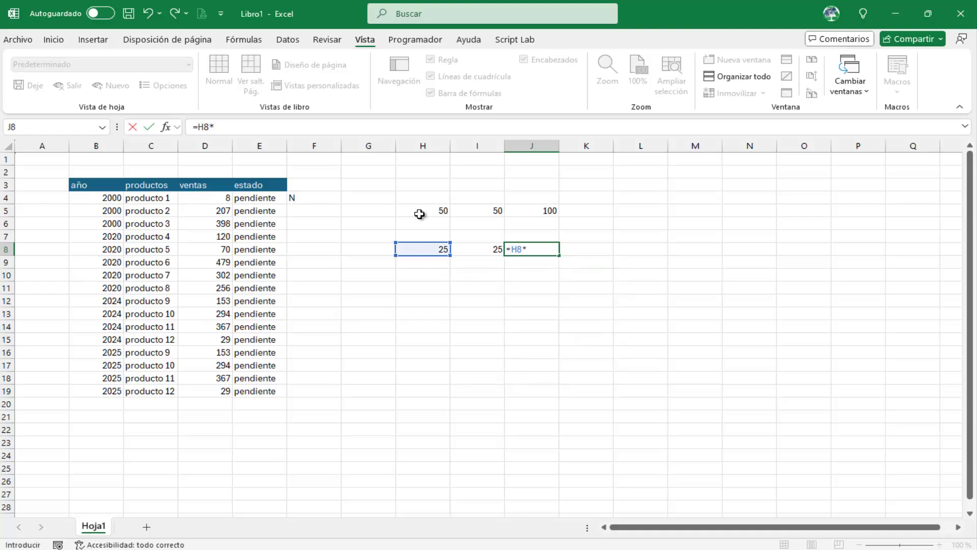
key("Left")
key("Return")
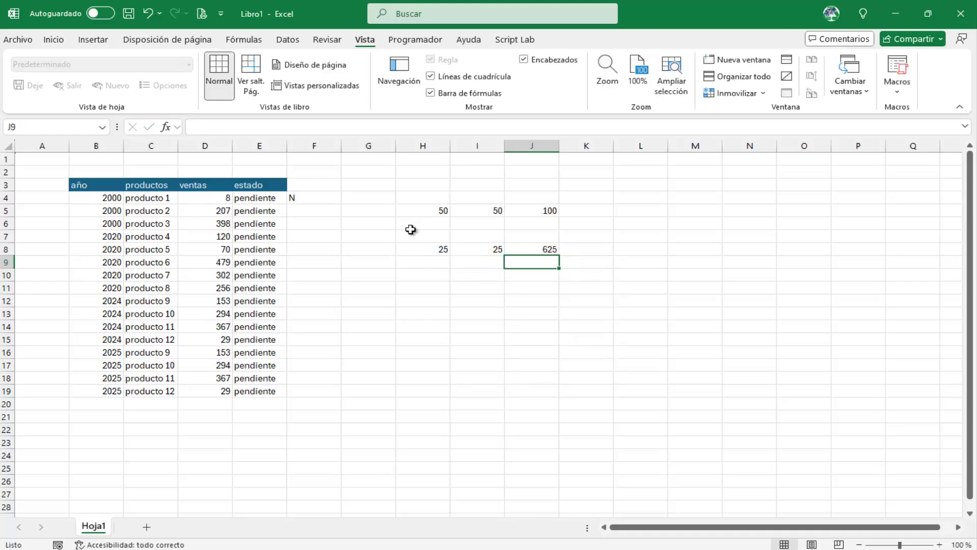
Step: Check the formulas in F4, J5 and J8 in the formula bar
left_click(312, 197)
left_click(529, 209)
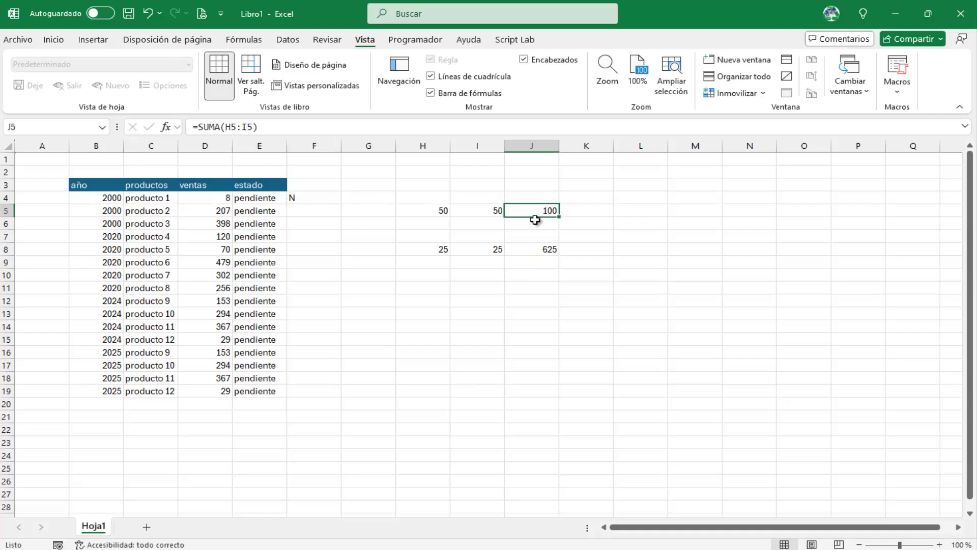
left_click(535, 246)
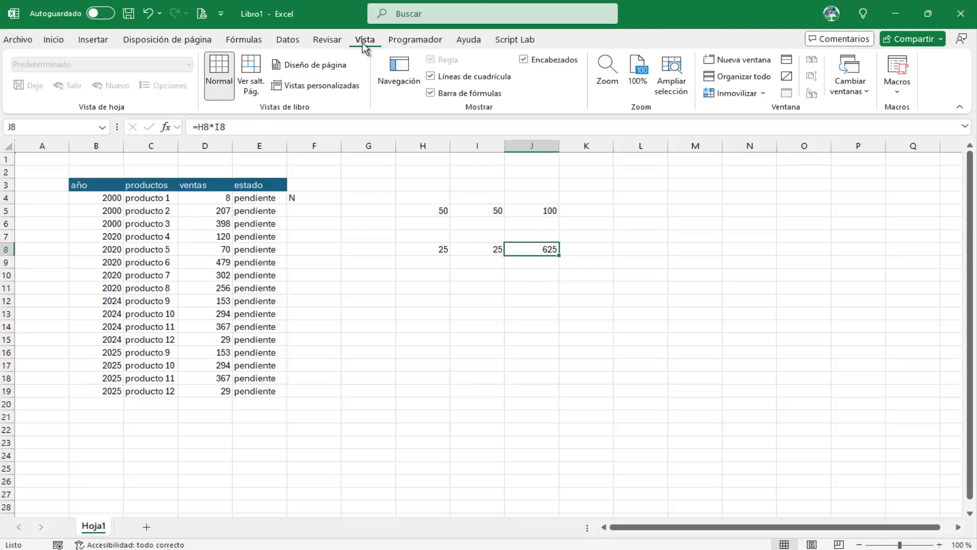
Step: Turn Mostrar fórmulas on to inspect the formulas, turn it off, then return to Google Sheets
left_click(251, 42)
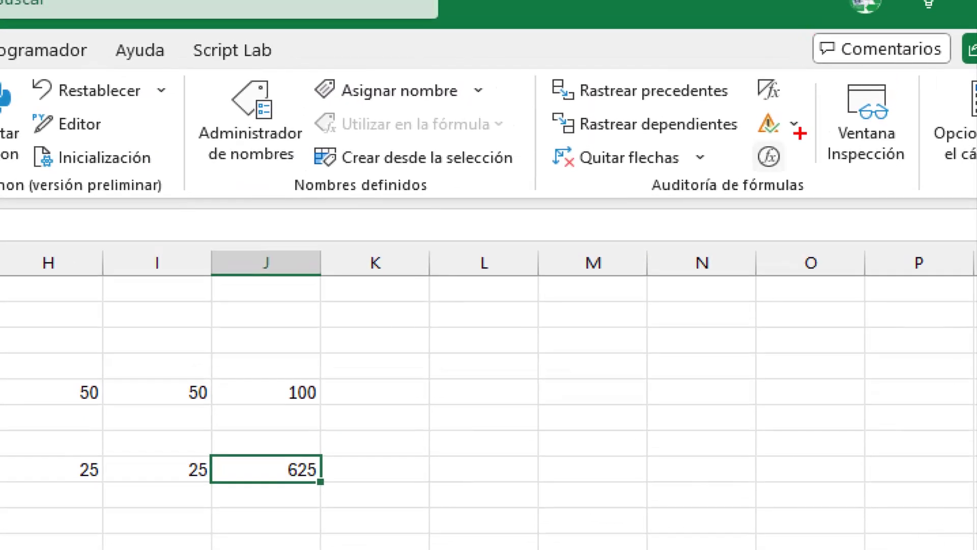
mouse_move(740, 66)
left_mouse_down()
mouse_move(801, 107)
mouse_move(828, 173)
left_mouse_up()
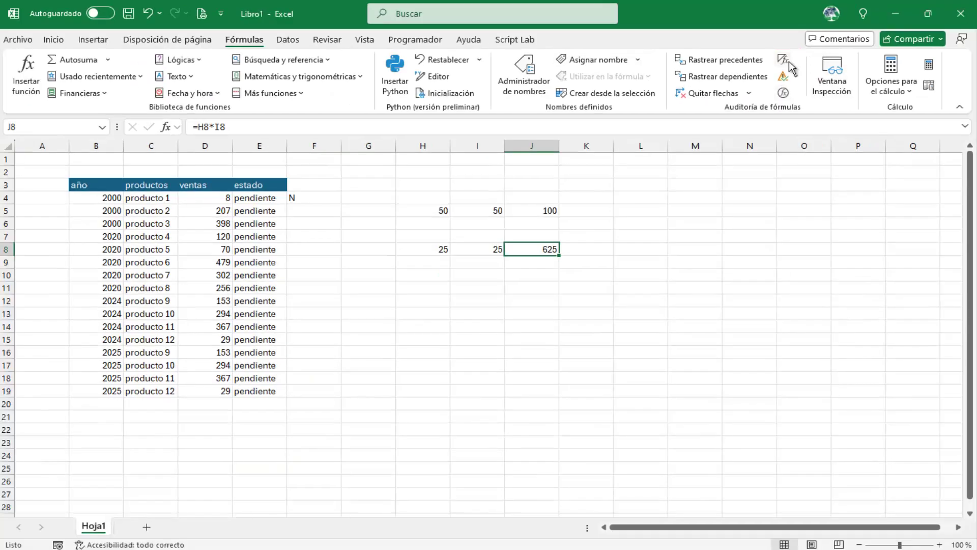
left_click(783, 59)
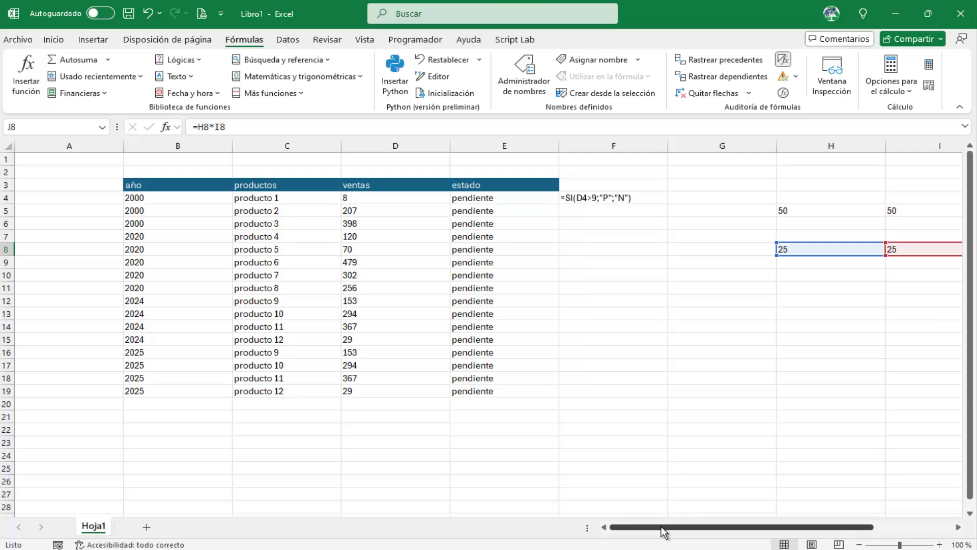
left_click_drag(661, 527, 741, 527)
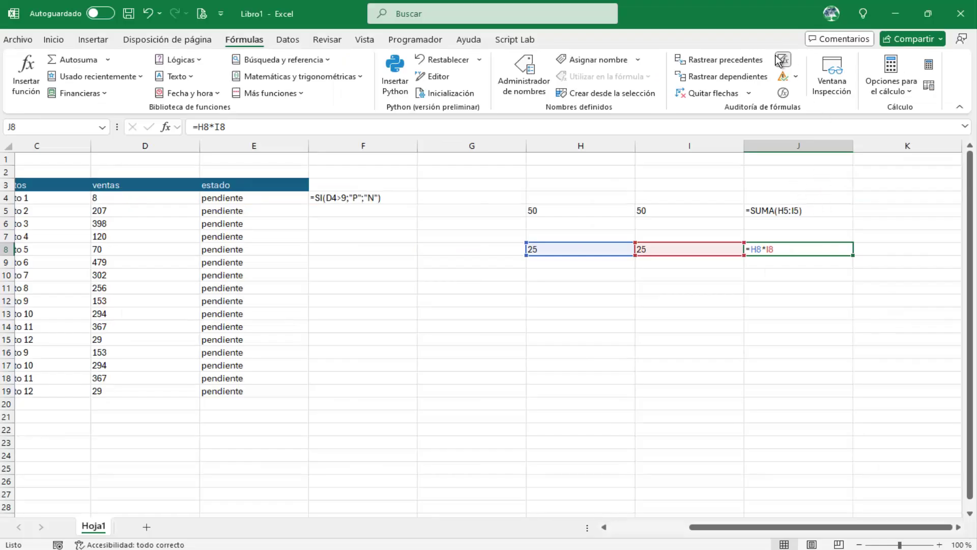
left_click(783, 63)
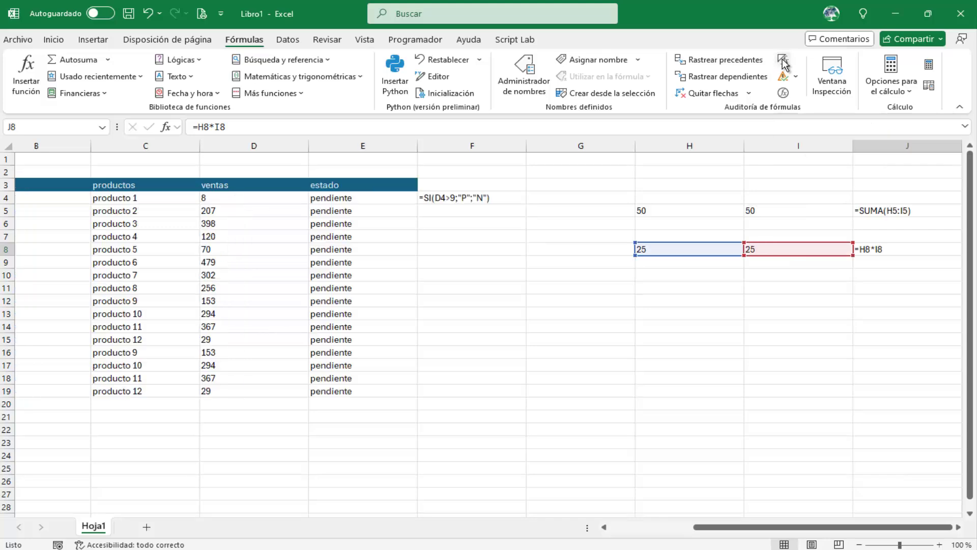
left_click(625, 528)
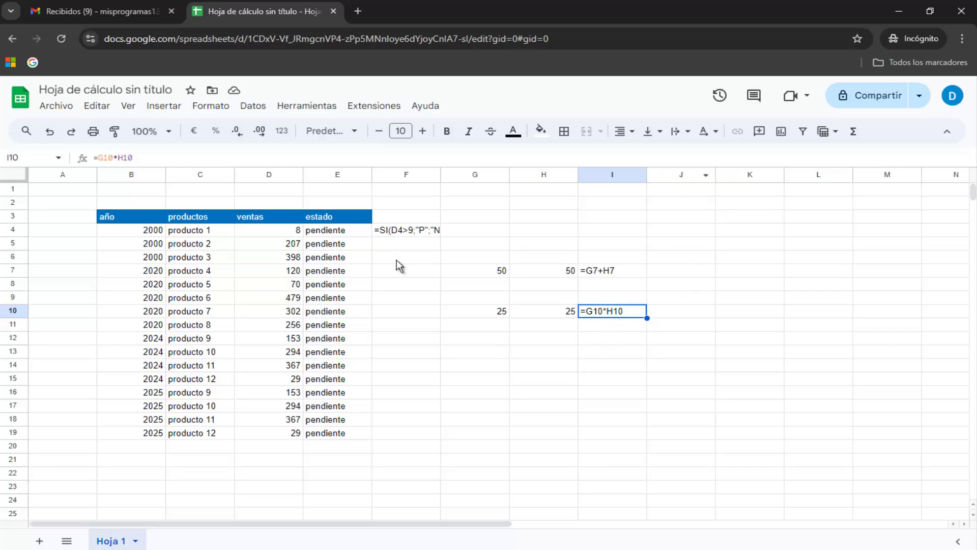
Step: Switch the sheet back to showing values and check the formulas in F4, I7 and I10
left_click(129, 107)
mouse_move(158, 128)
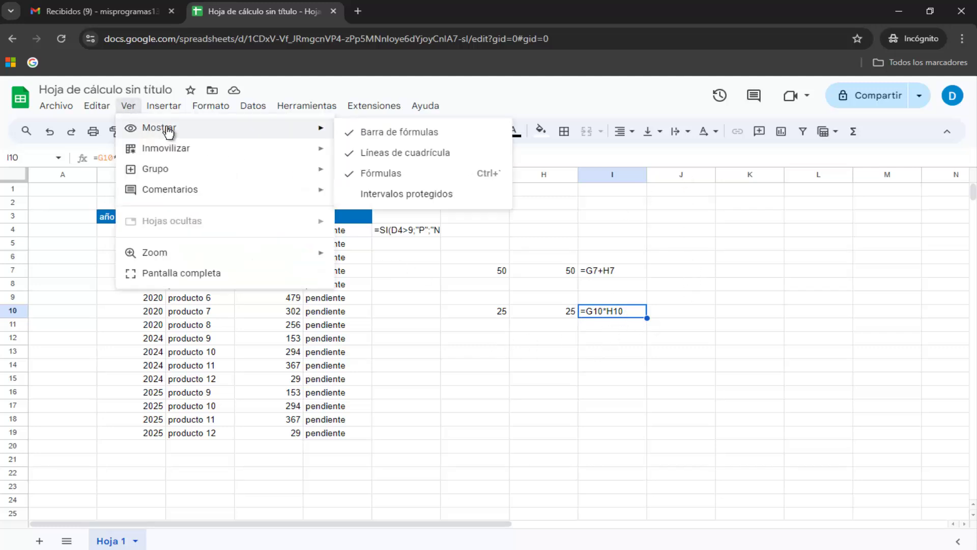
left_click(383, 175)
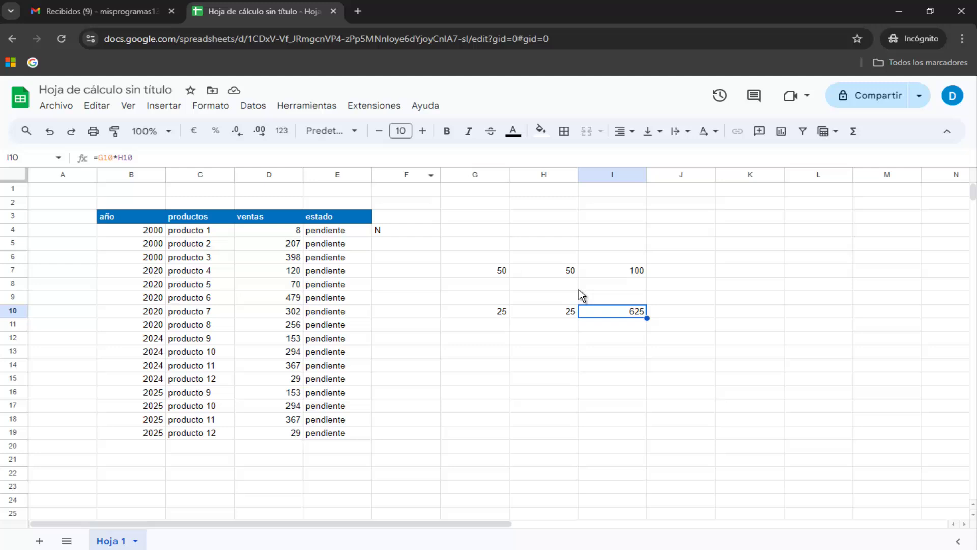
left_click(596, 270)
left_click(632, 310)
left_click(633, 272)
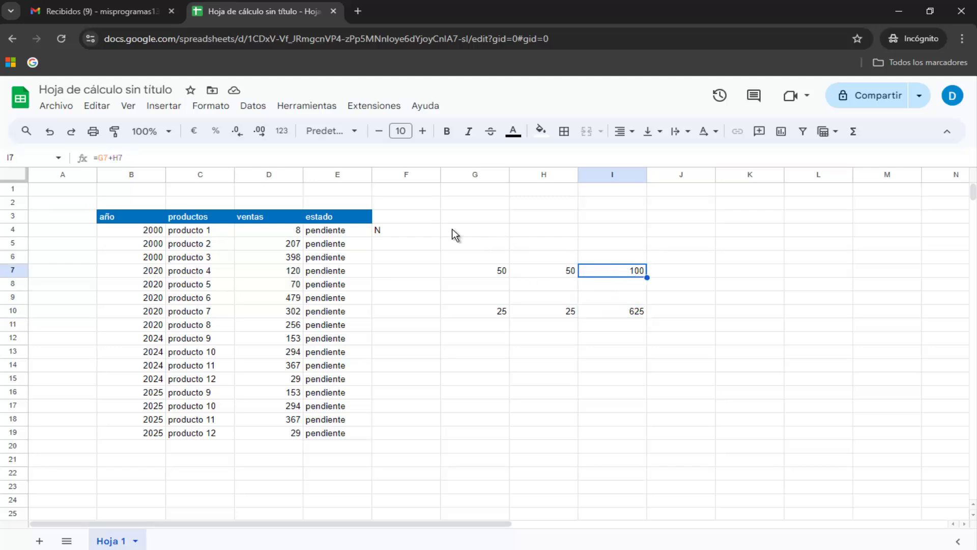
left_click(423, 230)
left_click(622, 274)
left_click(624, 312)
left_click(628, 273)
left_click(417, 230)
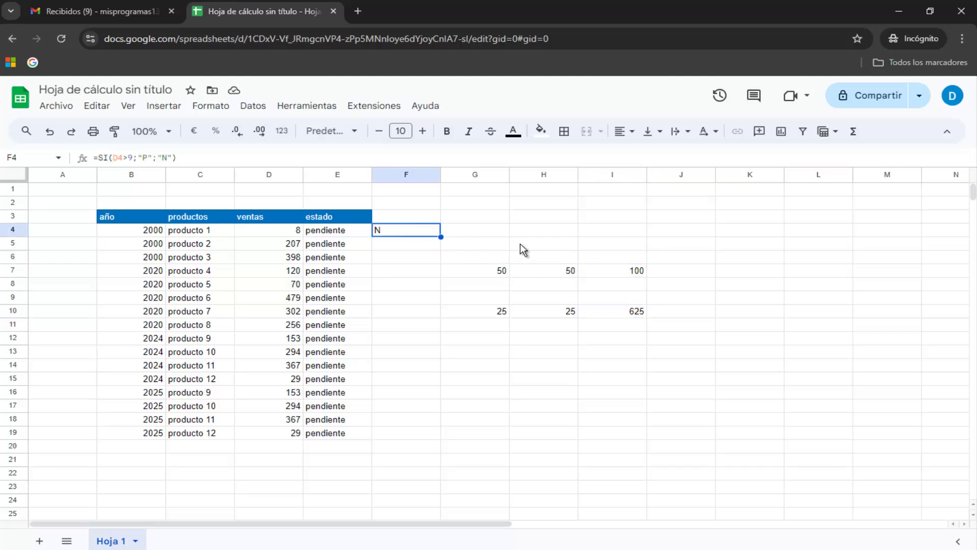
Step: Set frozen columns to none and clear the contents of columns F through I
left_click(129, 107)
mouse_move(166, 148)
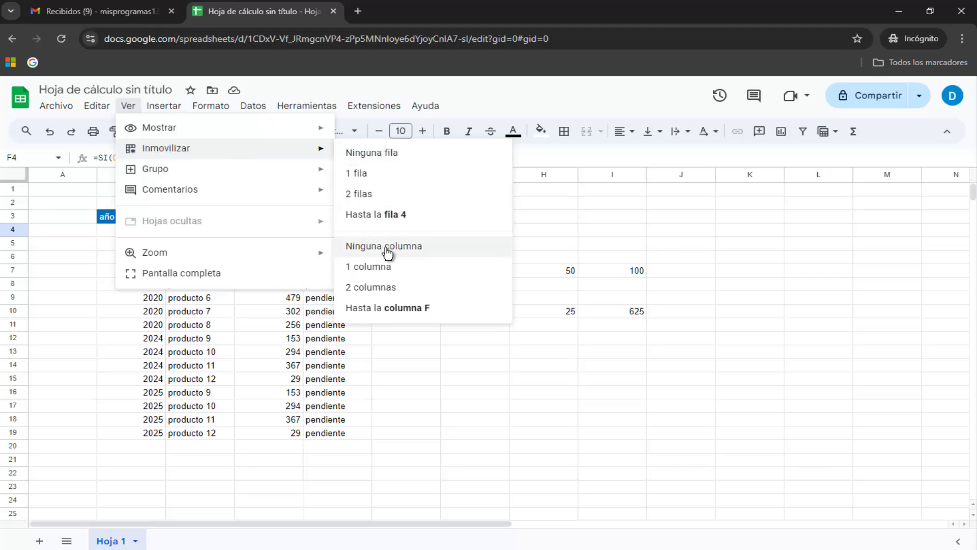
left_click(494, 246)
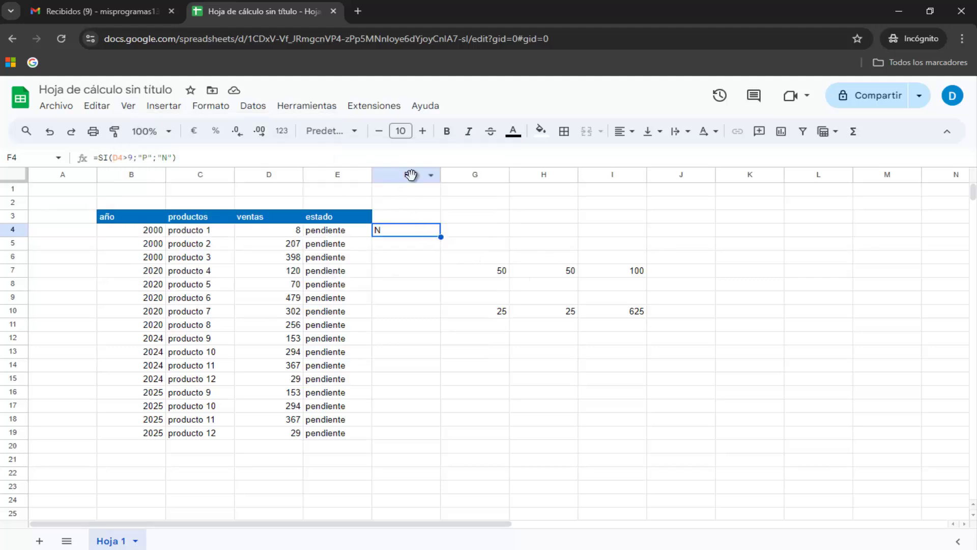
left_click_drag(414, 174, 637, 188)
key("Delete")
key("Left")
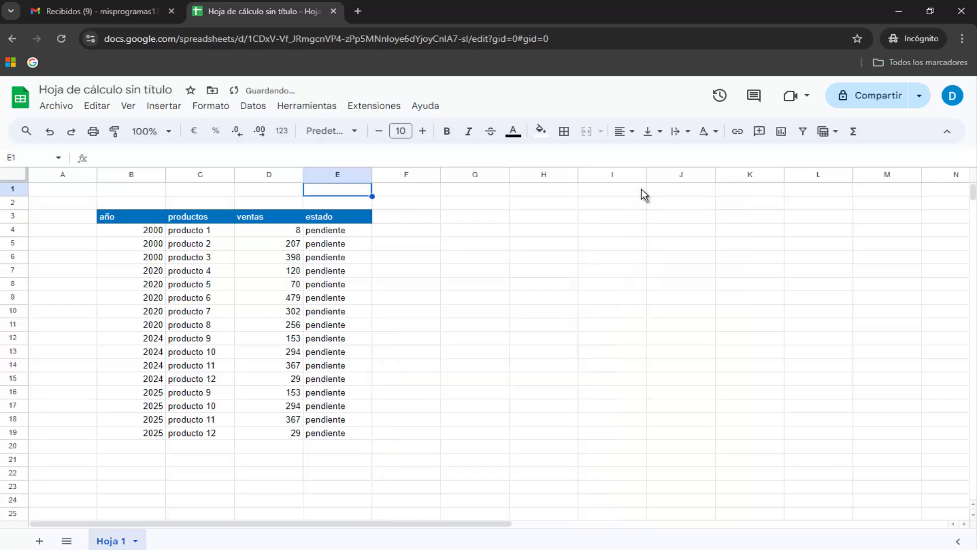
key("Down")
key("Down")
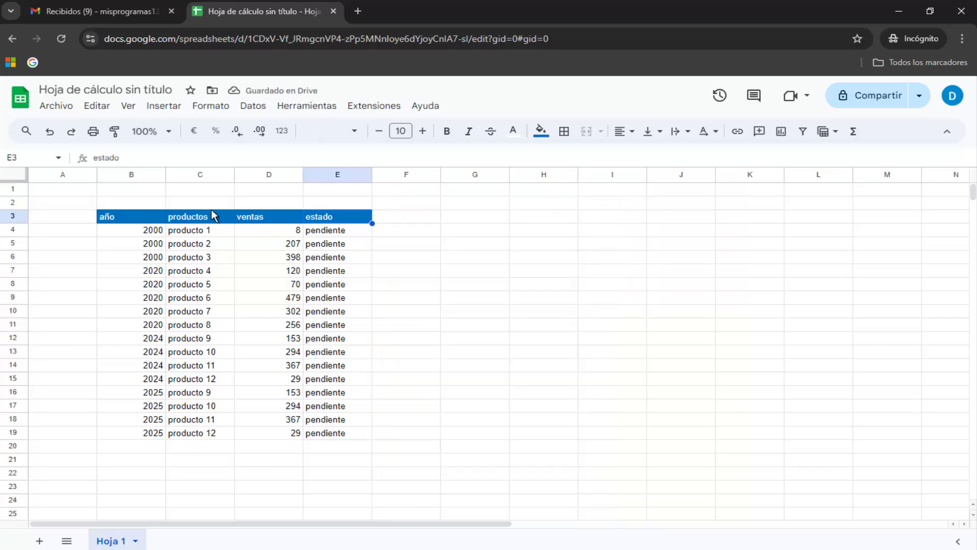
Step: With B3 selected, freeze the sheet up to row 3 via Ver > Inmovilizar
left_click(136, 218)
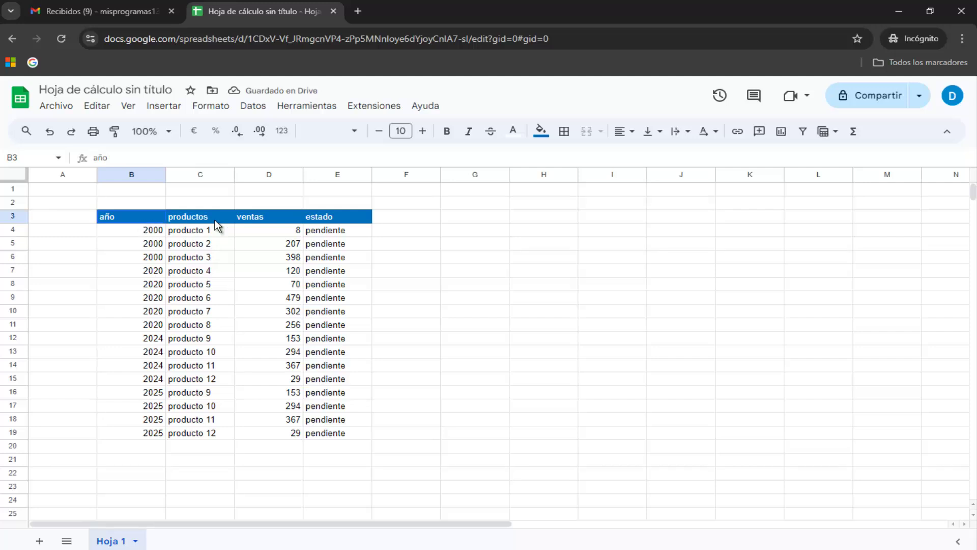
left_click_drag(140, 224, 334, 224)
left_click(318, 260)
left_click(146, 219)
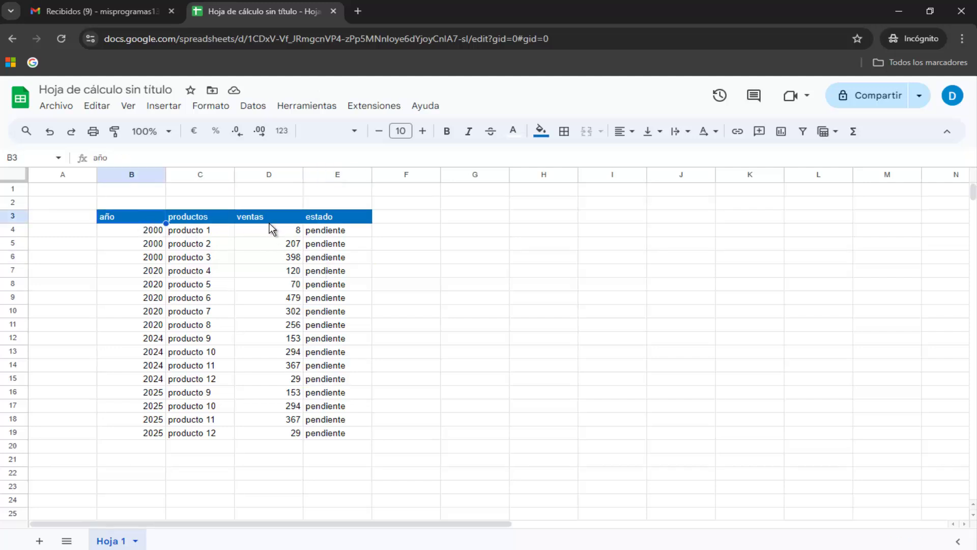
left_click_drag(142, 220, 343, 432)
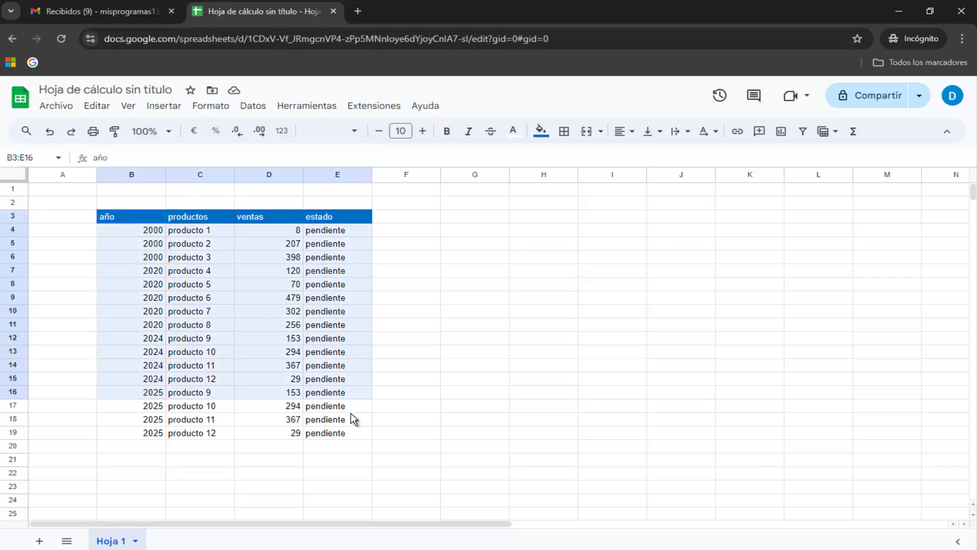
left_click(158, 218)
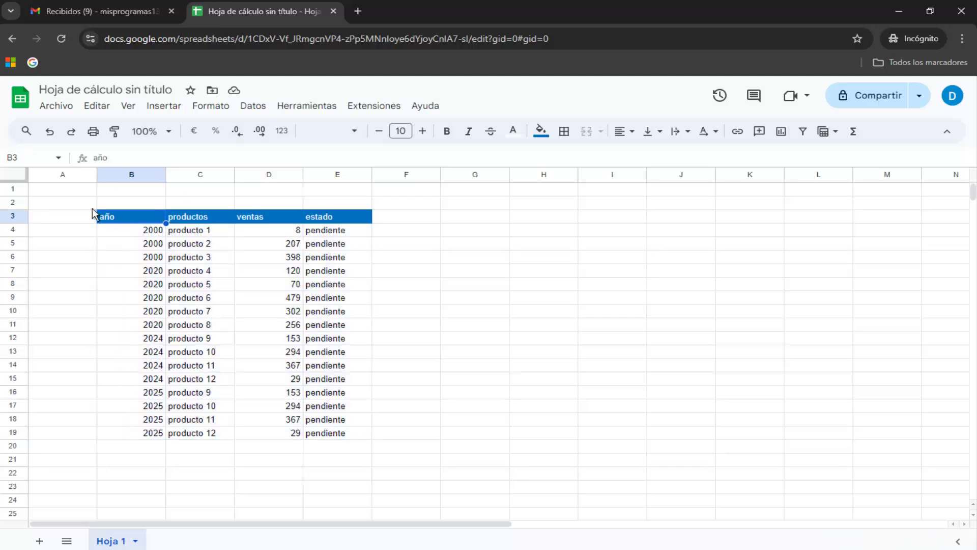
left_click(132, 116)
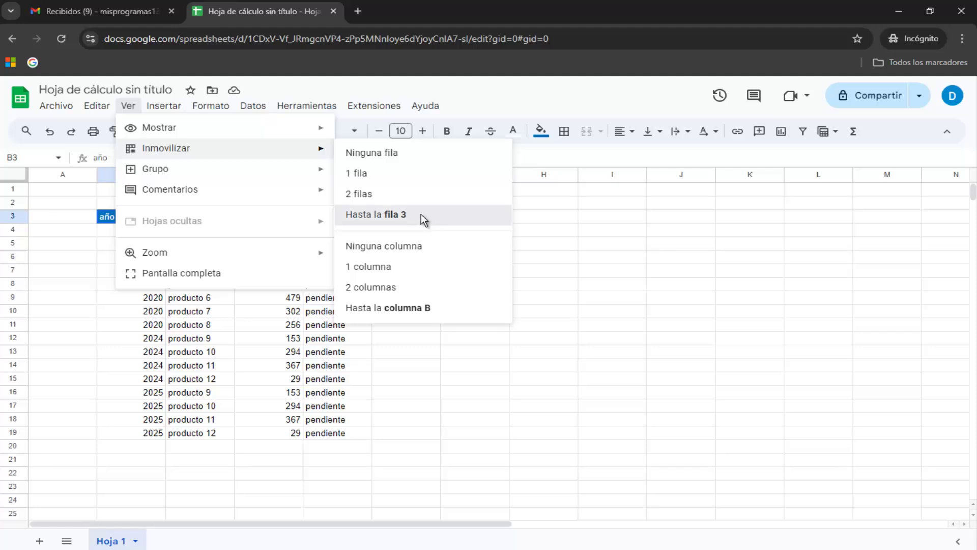
left_click(420, 214)
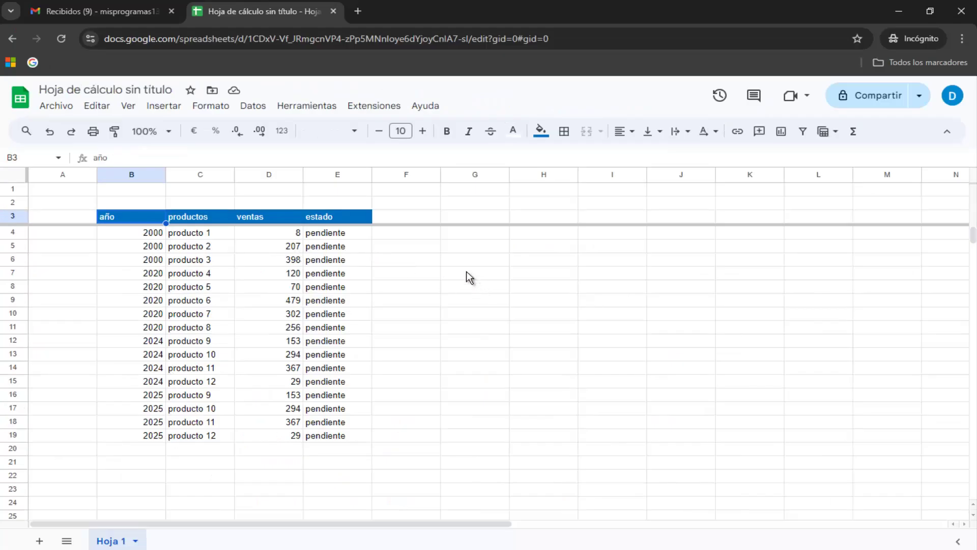
scroll(467, 277, "down", 3)
scroll(468, 276, "down", 4)
scroll(468, 277, "down", 10)
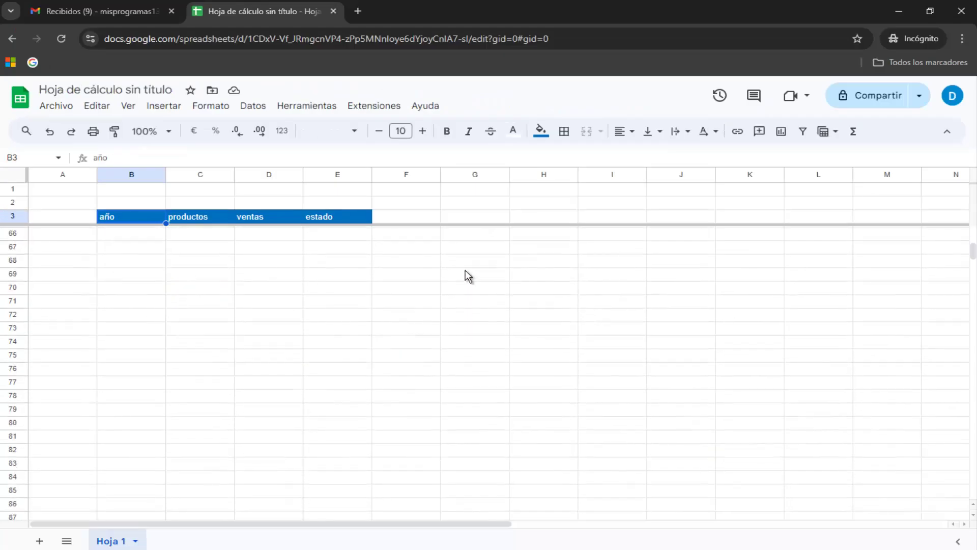
scroll(465, 270, "up", 10)
scroll(466, 270, "up", 10)
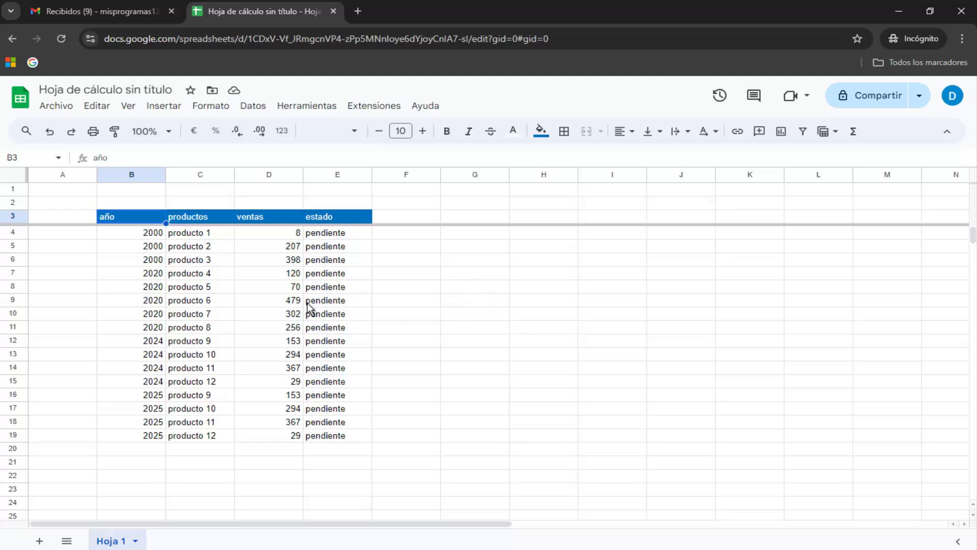
scroll(308, 305, "down", 5)
scroll(305, 306, "down", 2)
scroll(303, 305, "up", 7)
scroll(316, 306, "down", 6)
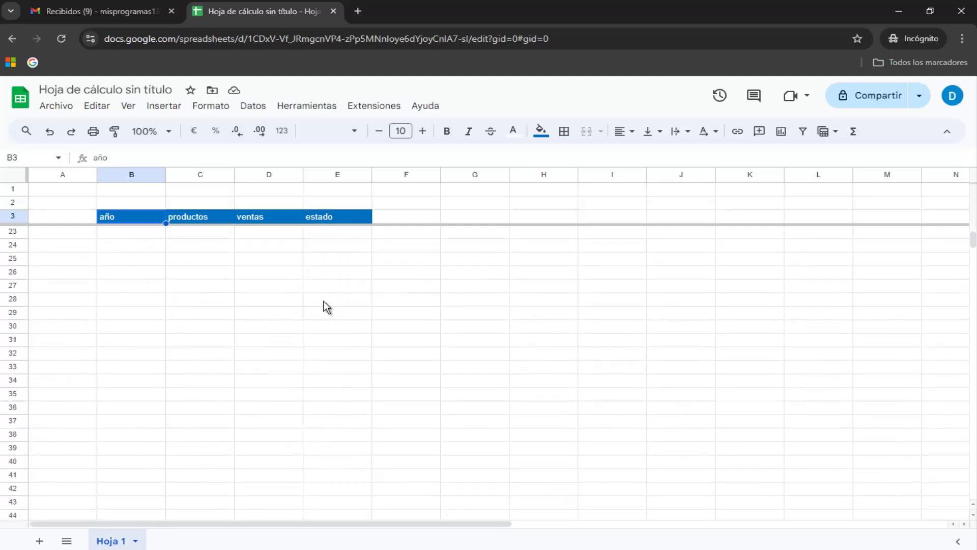
scroll(324, 302, "down", 6)
scroll(326, 306, "down", 2)
scroll(326, 305, "down", 4)
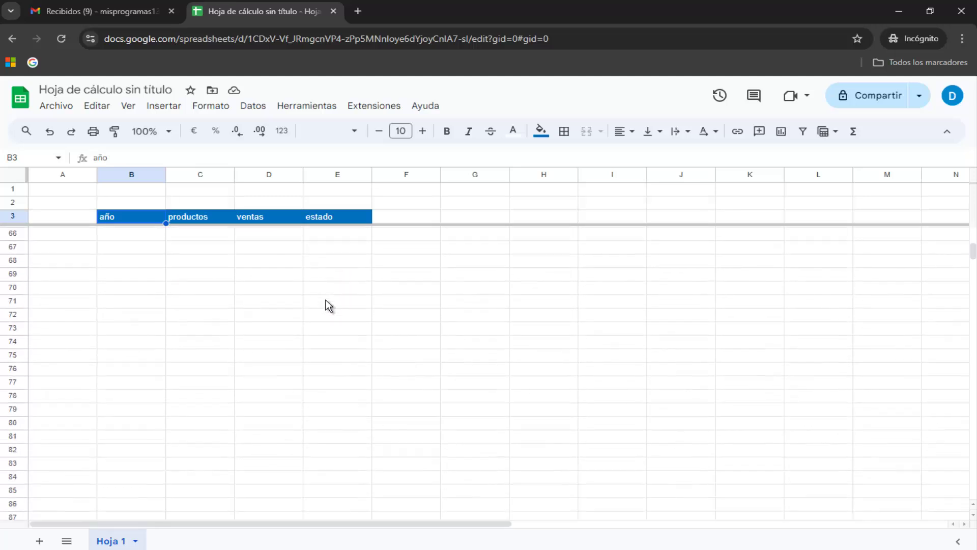
scroll(326, 305, "down", 12)
scroll(326, 305, "down", 7)
scroll(329, 306, "up", 18)
scroll(329, 305, "up", 20)
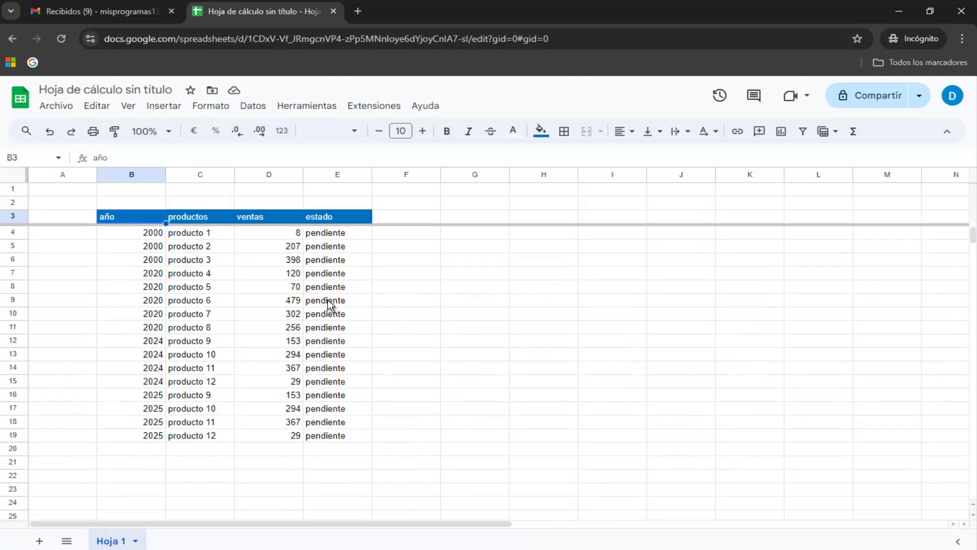
scroll(357, 303, "down", 2)
scroll(387, 295, "up", 2)
scroll(393, 286, "down", 6)
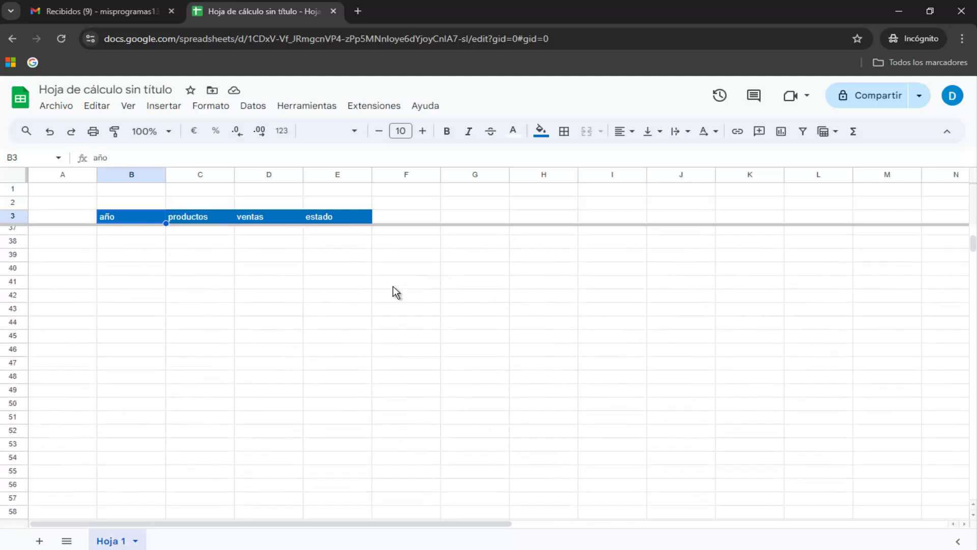
scroll(393, 286, "up", 4)
scroll(396, 289, "up", 3)
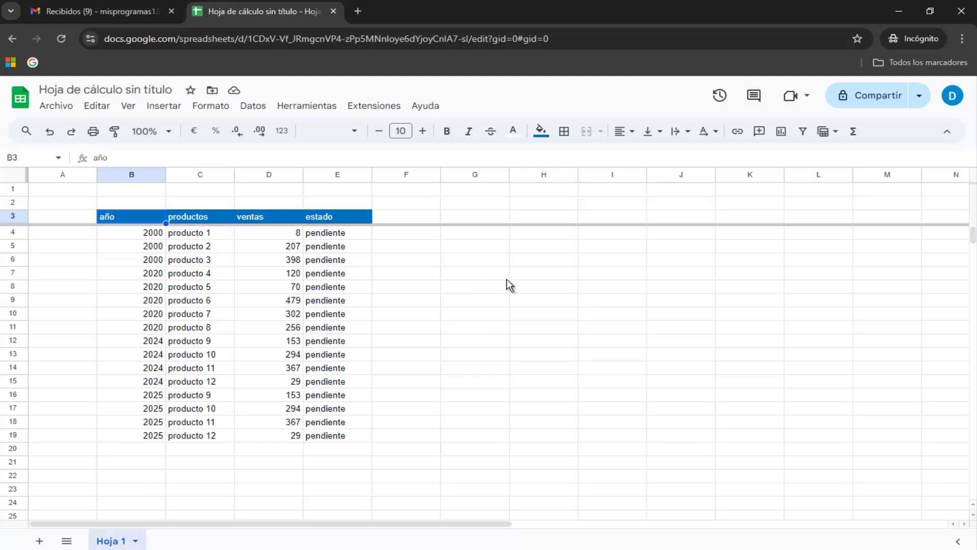
left_click(204, 381)
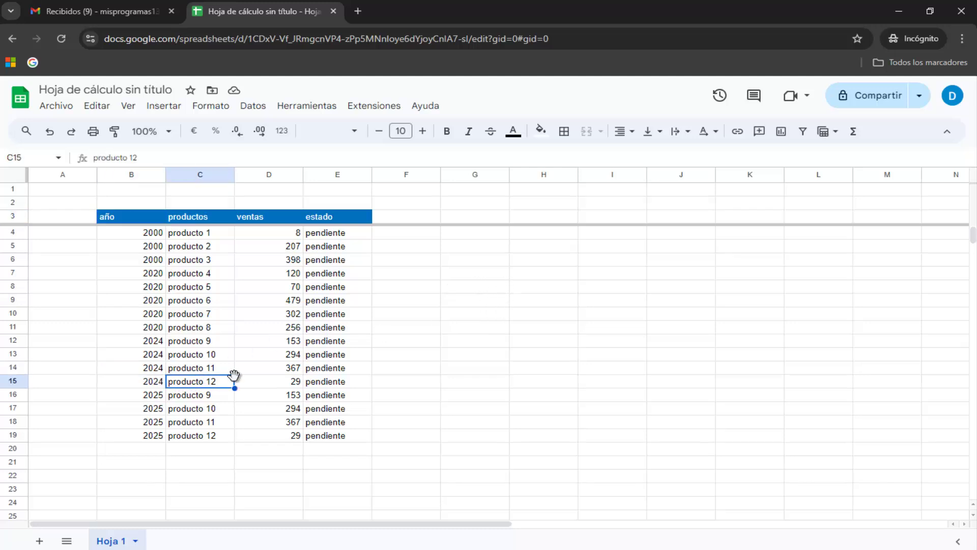
left_click(275, 382)
left_click(341, 382)
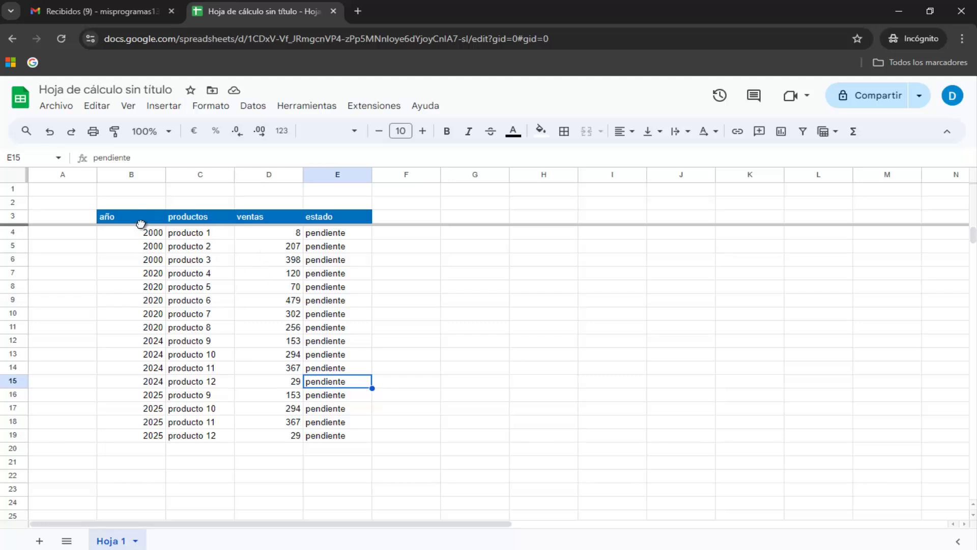
left_click(199, 223)
left_click(152, 260)
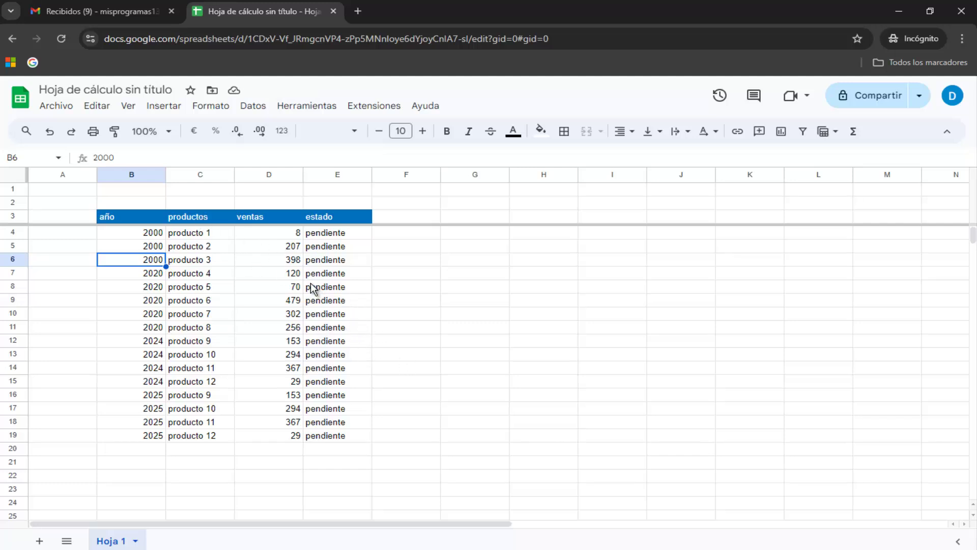
scroll(307, 280, "down", 4)
scroll(326, 283, "down", 4)
scroll(352, 280, "down", 3)
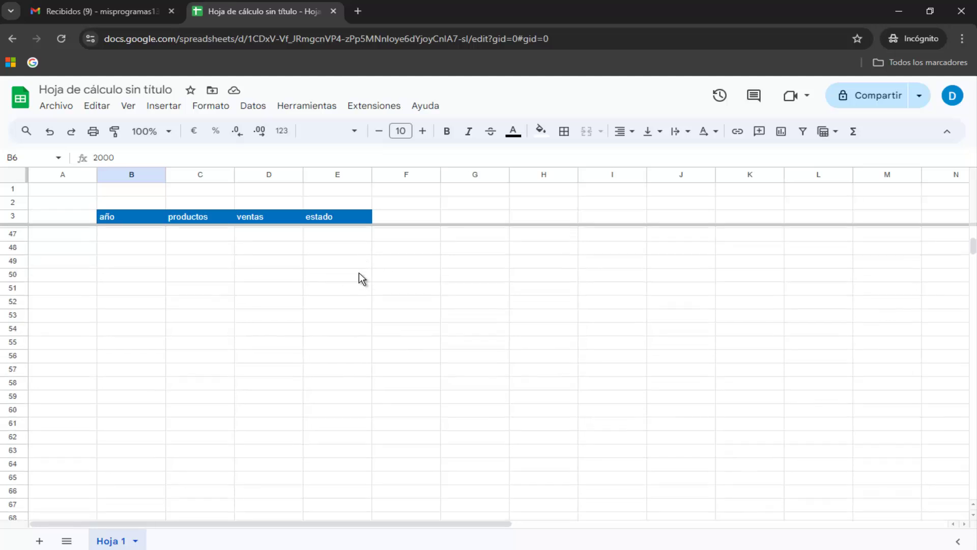
scroll(359, 273, "down", 1)
scroll(359, 273, "down", 2)
scroll(359, 274, "down", 1)
scroll(359, 274, "down", 1)
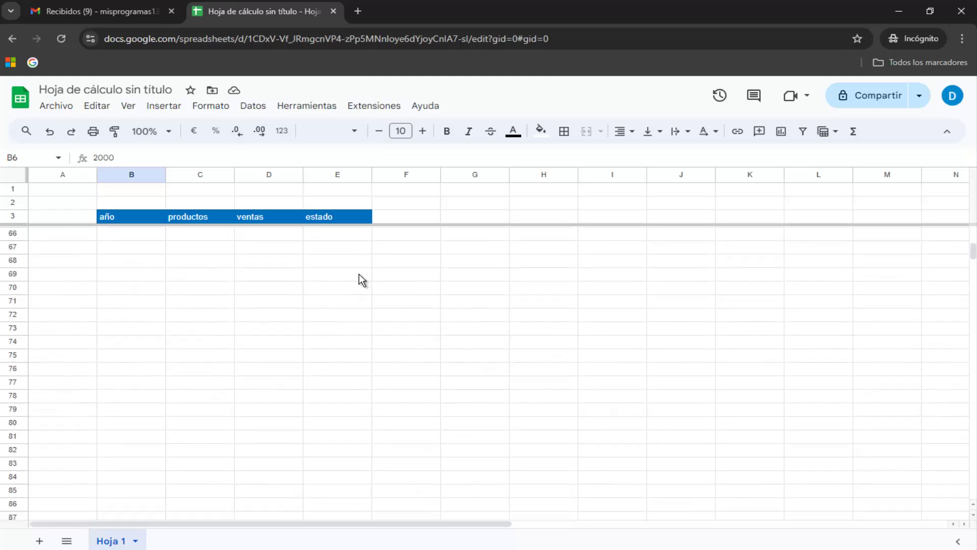
scroll(359, 274, "up", 12)
scroll(359, 274, "up", 4)
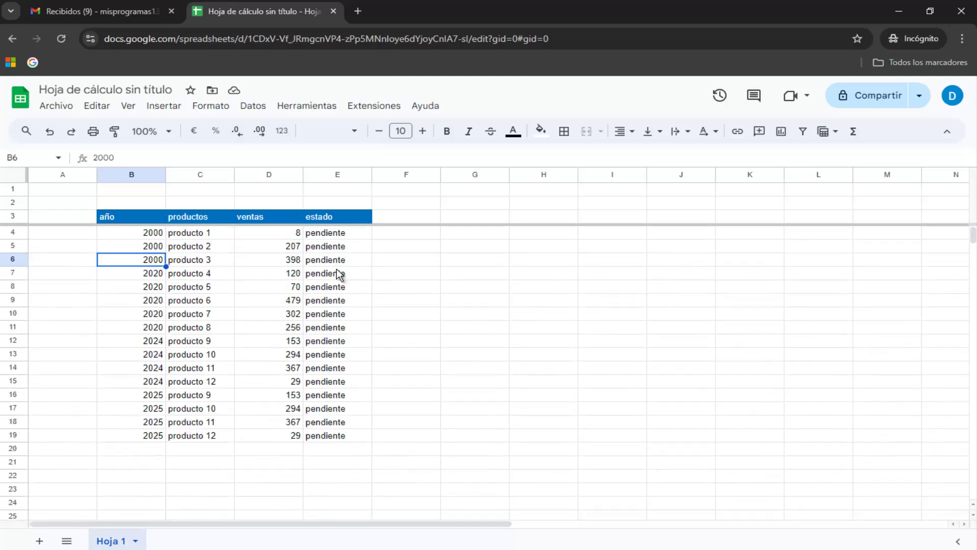
left_click(217, 331)
scroll(233, 343, "down", 6)
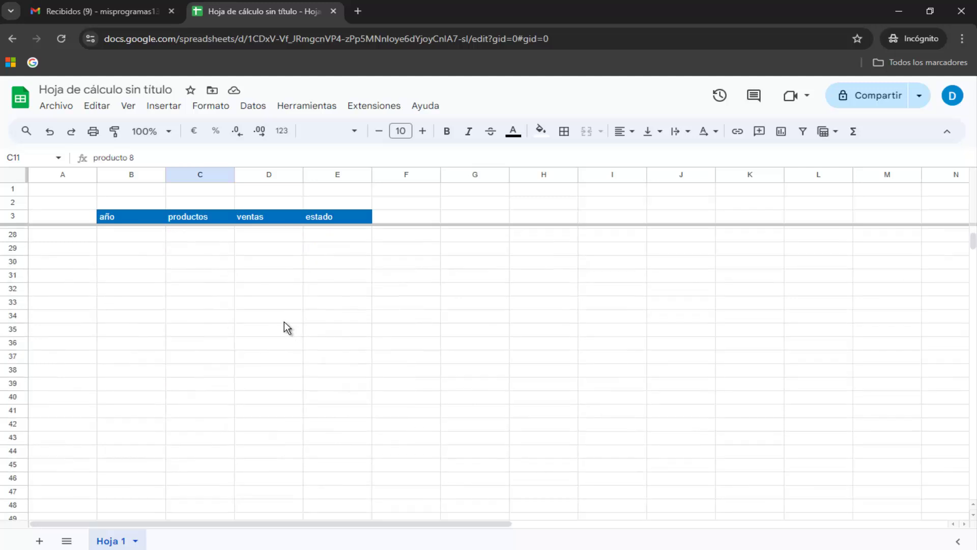
scroll(282, 322, "down", 1)
scroll(282, 321, "down", 1)
scroll(282, 322, "down", 1)
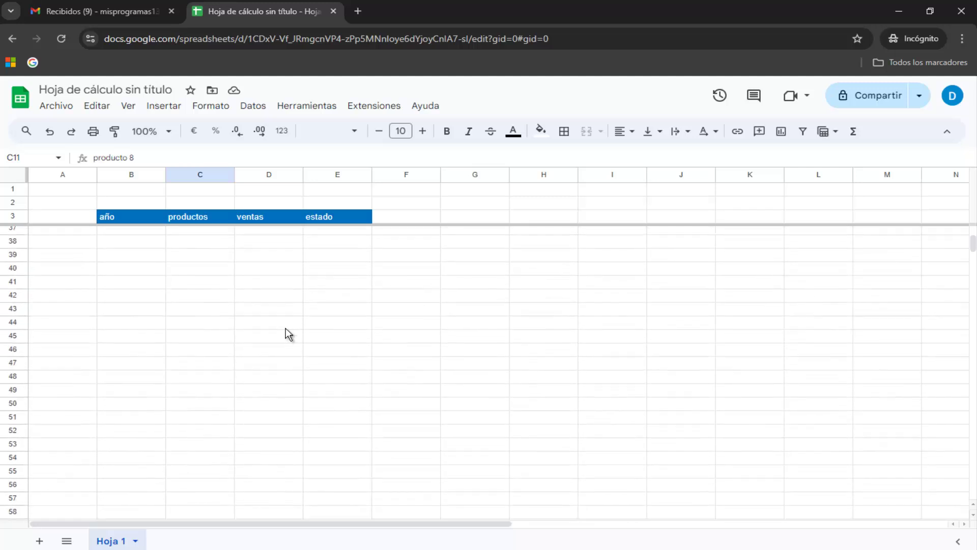
scroll(285, 329, "up", 10)
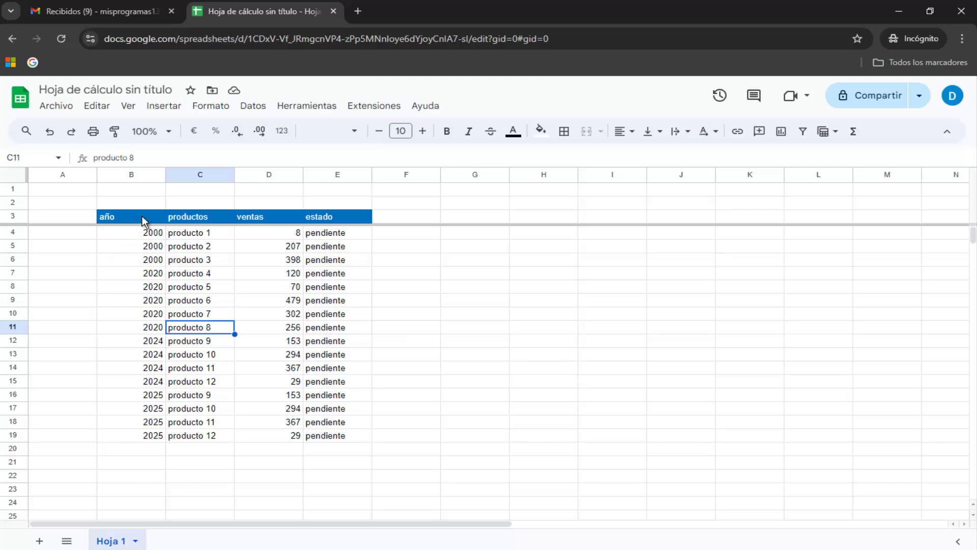
left_click(142, 216)
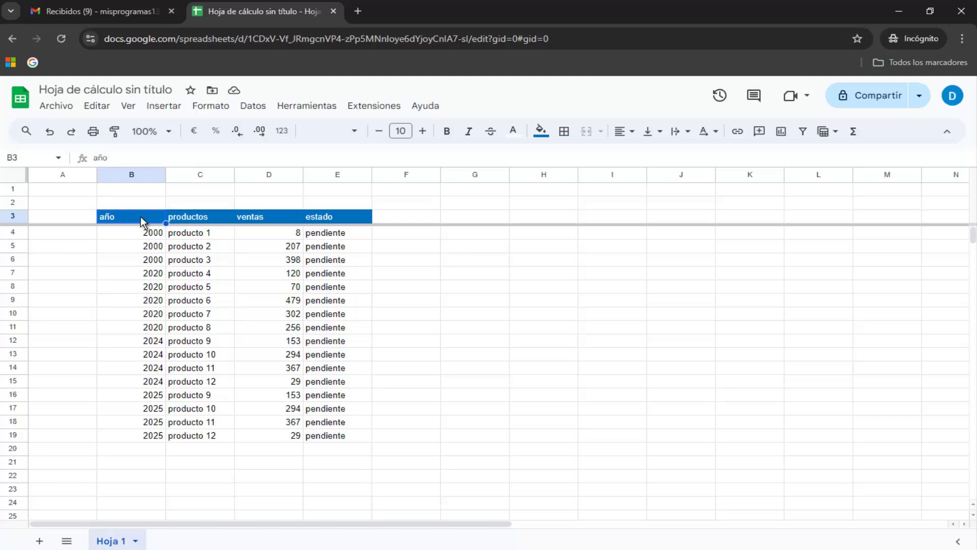
Step: Freeze the columns through B and step up and down the product list to test it
left_click(128, 105)
mouse_move(166, 148)
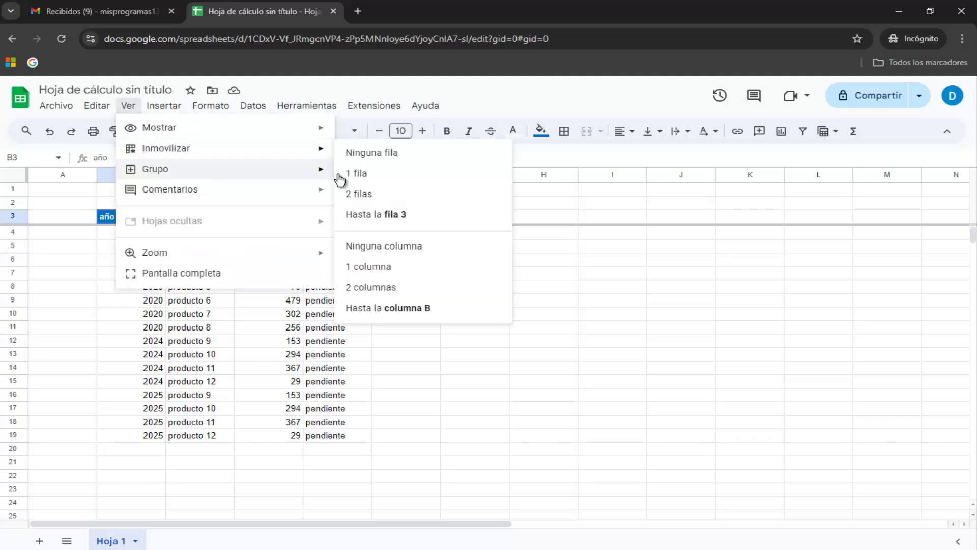
left_click(426, 317)
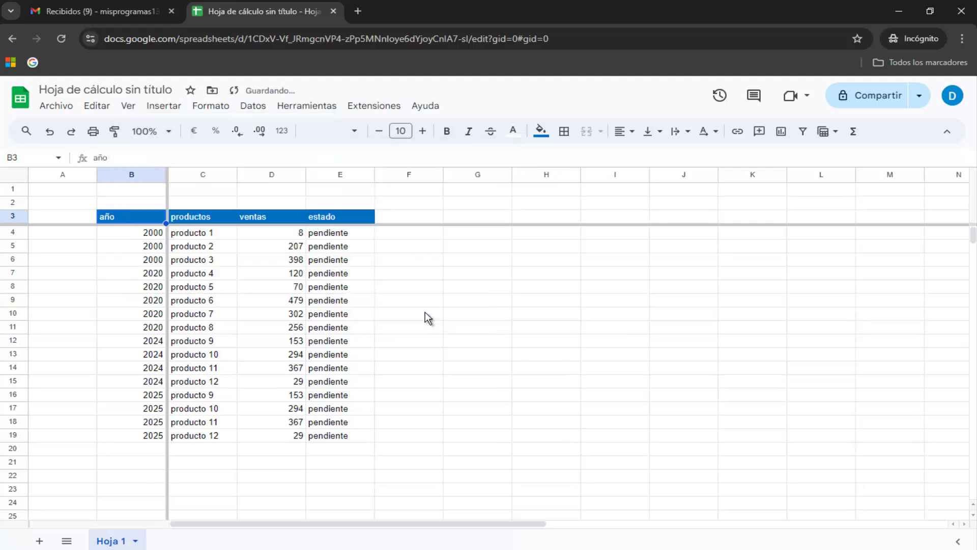
left_click(205, 235)
key("Down")
key("Down")
key("Down")
key("Down")
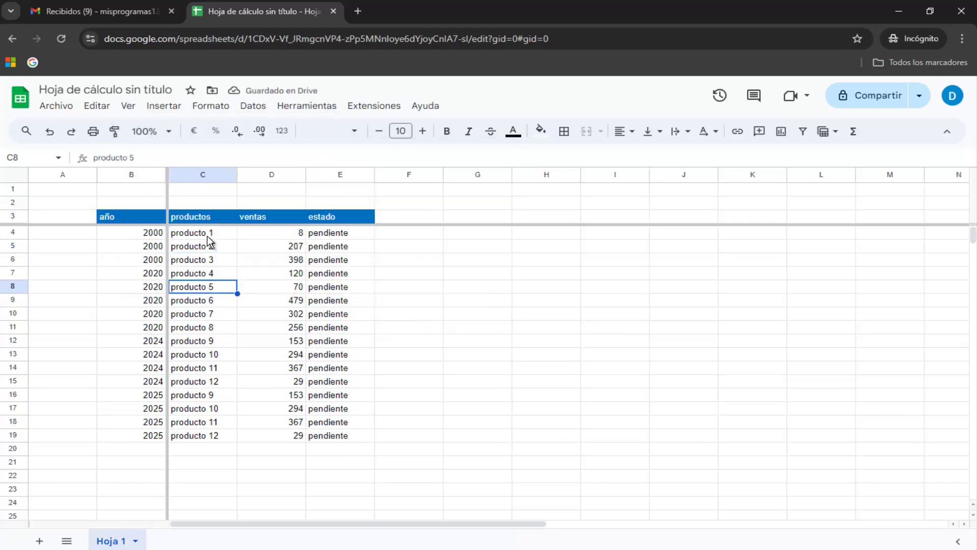
key("Down")
key("Down")
key("Down")
key("Down")
key("Down")
key("Down")
key("Down")
key("Down")
key("Down")
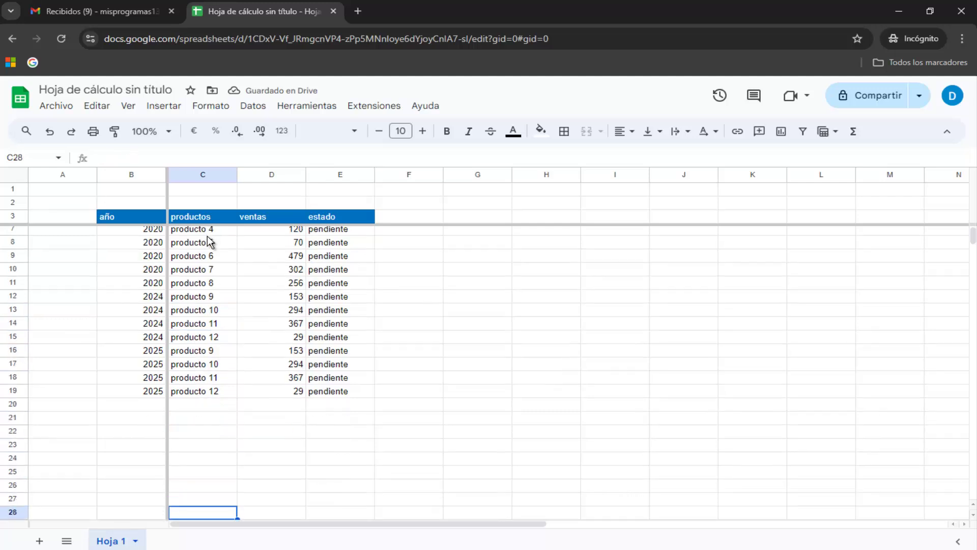
key("Down")
key("Down")
key("Down")
key("Down")
key("Down")
key("Down")
key("Up")
key("Up")
key("Up")
key("Up")
key("Up")
key("Up")
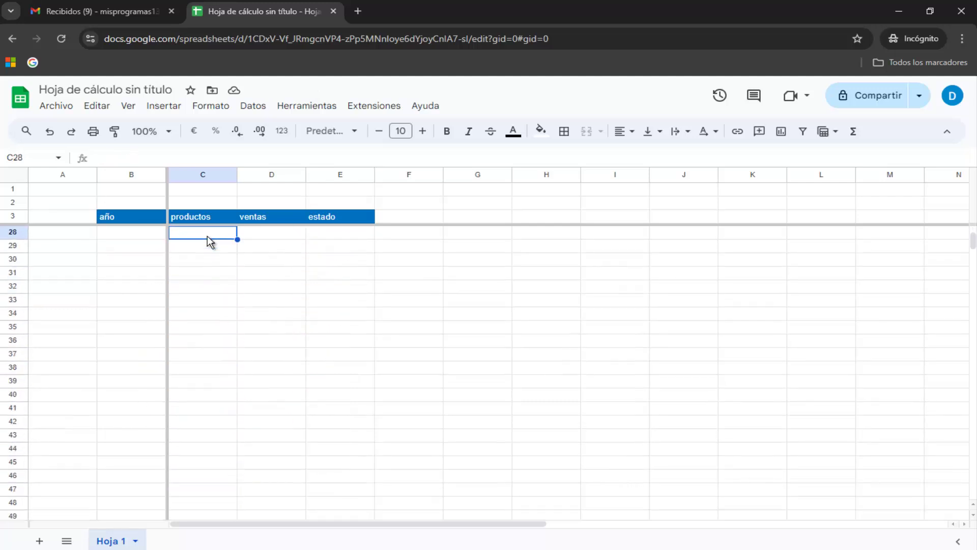
key("Up")
key("Up")
key("Up")
key("Up")
key("Up")
key("Up")
Step: Move left and right across the columns to confirm column B stays frozen
key("Right")
key("Right")
key("Right")
key("Right")
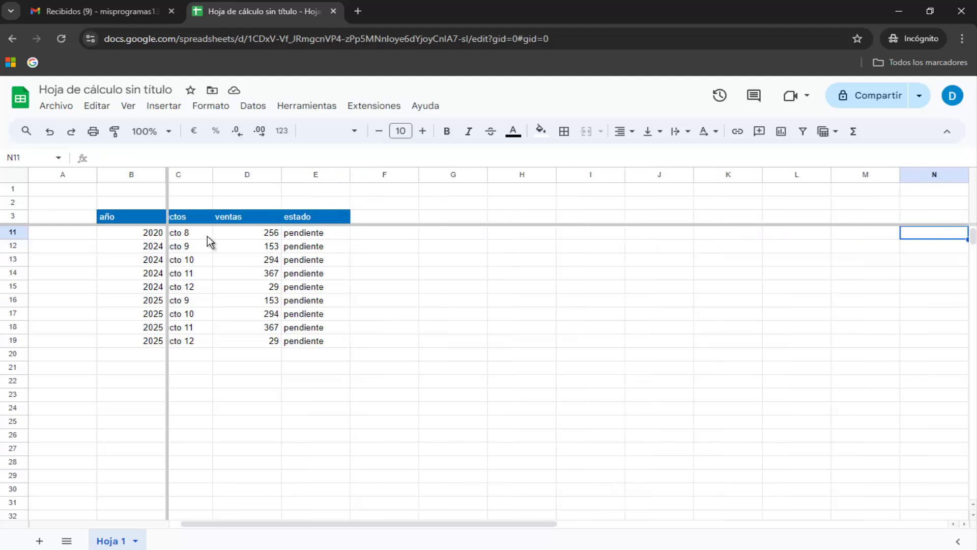
key("Right")
key("Right")
key("Right")
key("Left")
key("Left")
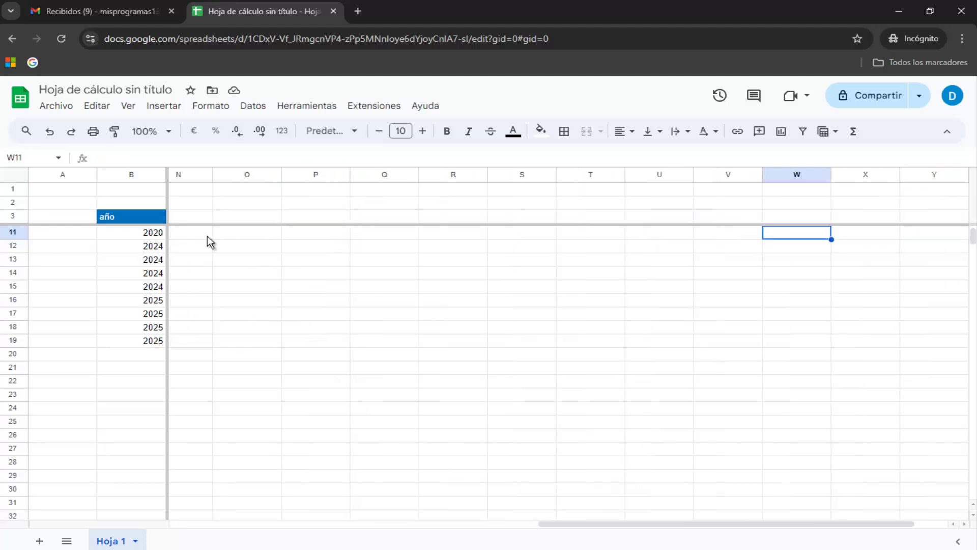
key("Left")
key("Left")
key("Left")
key("Left")
key("Left")
key("Left")
key("Right")
key("Right")
key("Left")
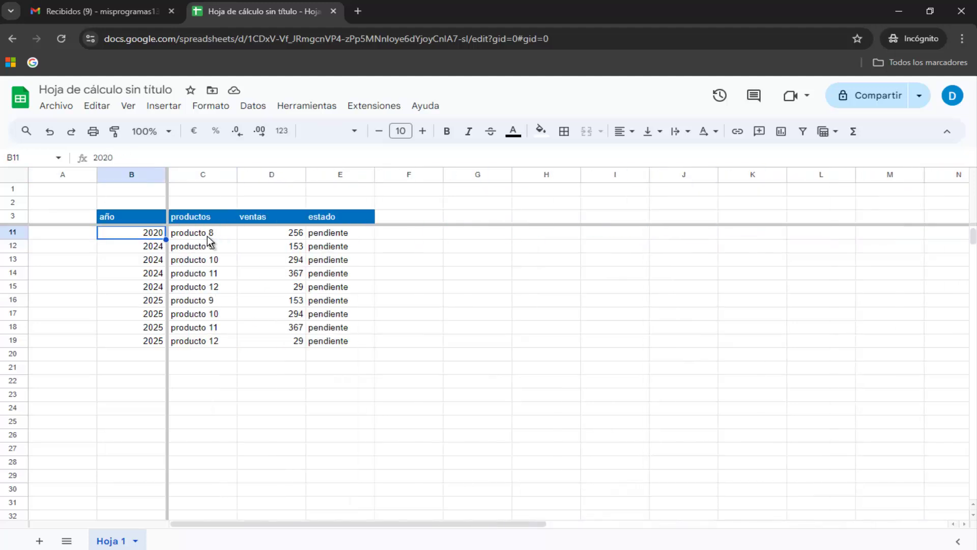
key("Right")
key("Left")
key("Right")
key("Left")
key("Down")
key("Down")
key("Down")
key("Down")
key("Down")
key("Down")
key("Down")
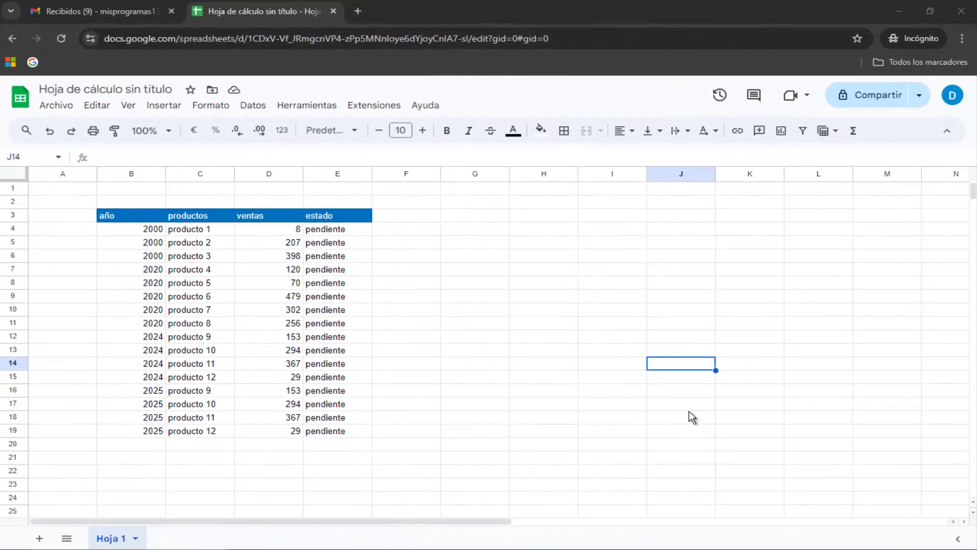
Step: Delete the test values in columns F through J, leaving only the sales table
left_click(589, 402)
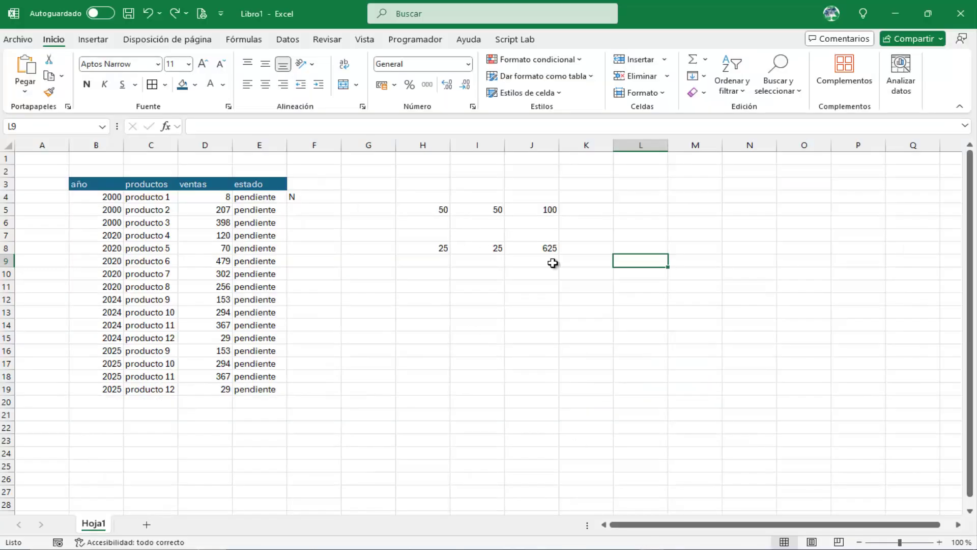
left_click_drag(320, 146, 517, 146)
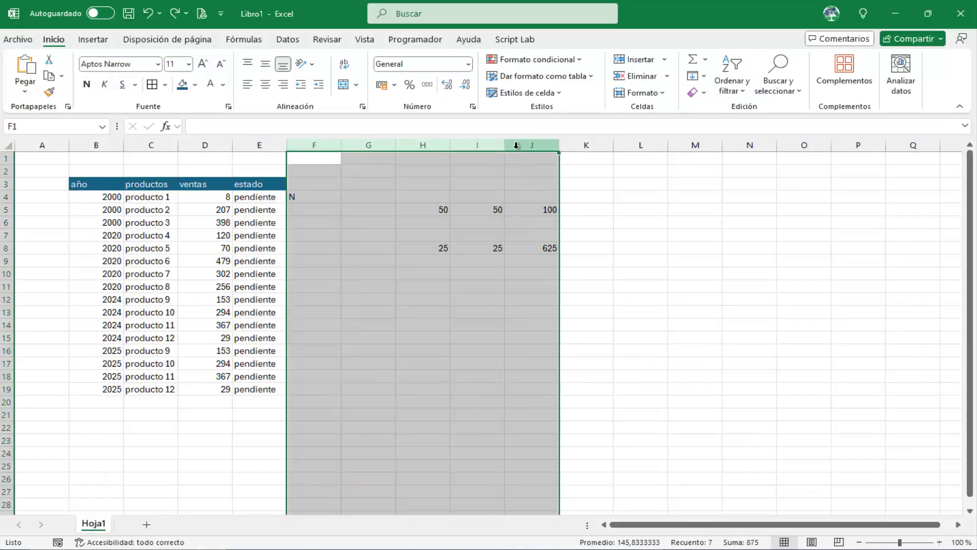
key("Delete")
left_click(542, 274)
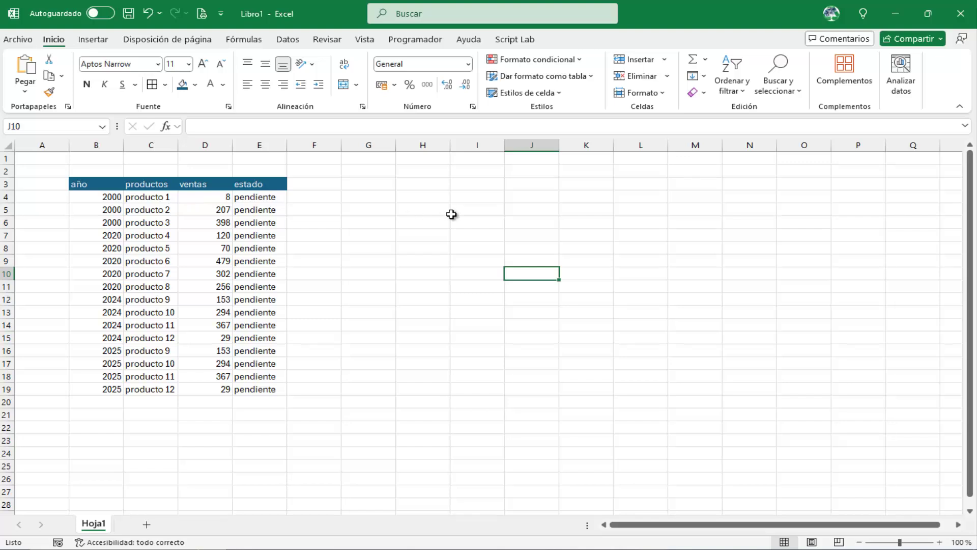
left_click(368, 43)
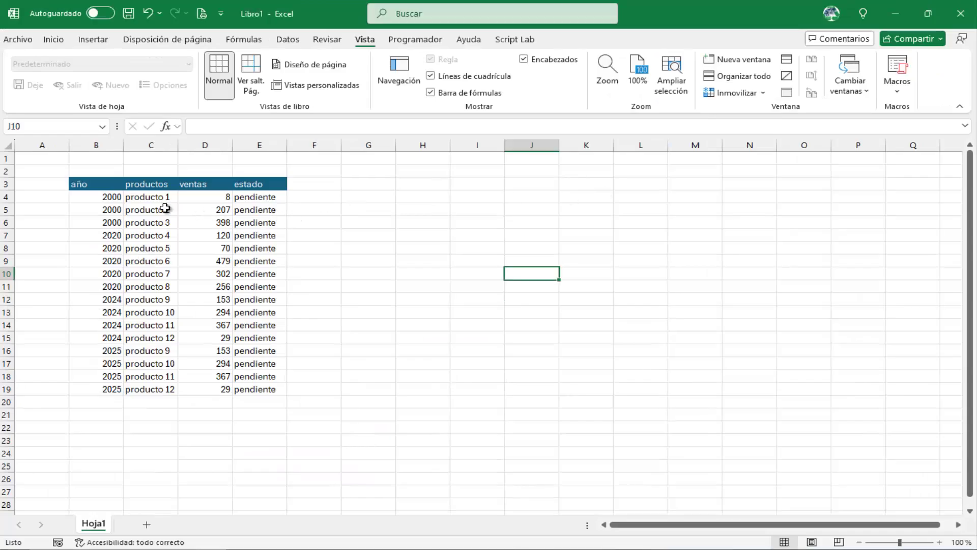
Step: Freeze panes at cell C4 via Vista > Inmovilizar > Inmovilizar paneles
left_click(148, 198)
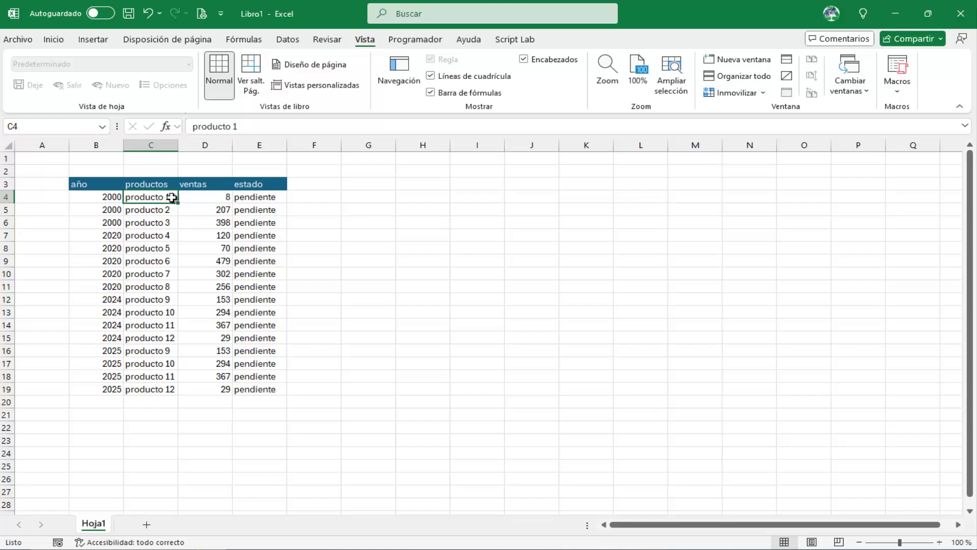
left_click(750, 95)
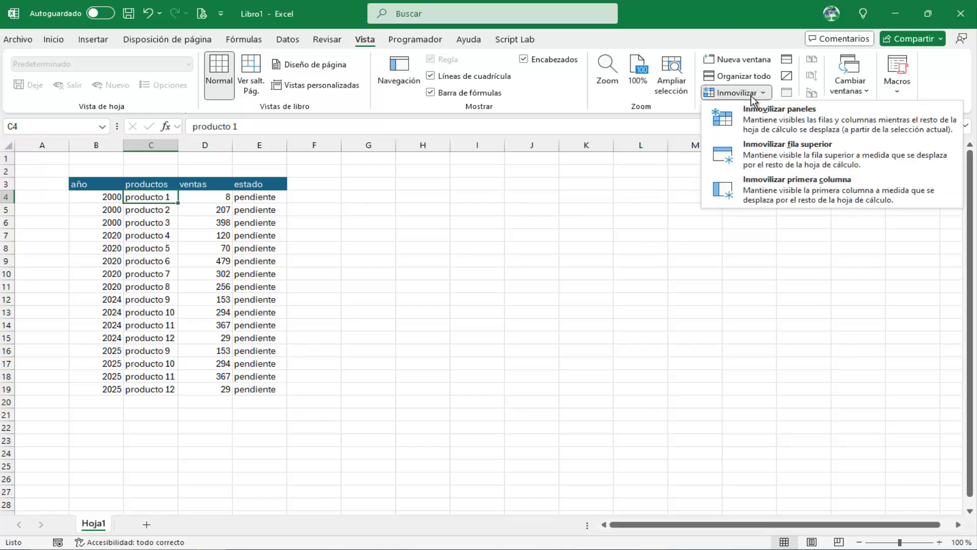
left_click(774, 121)
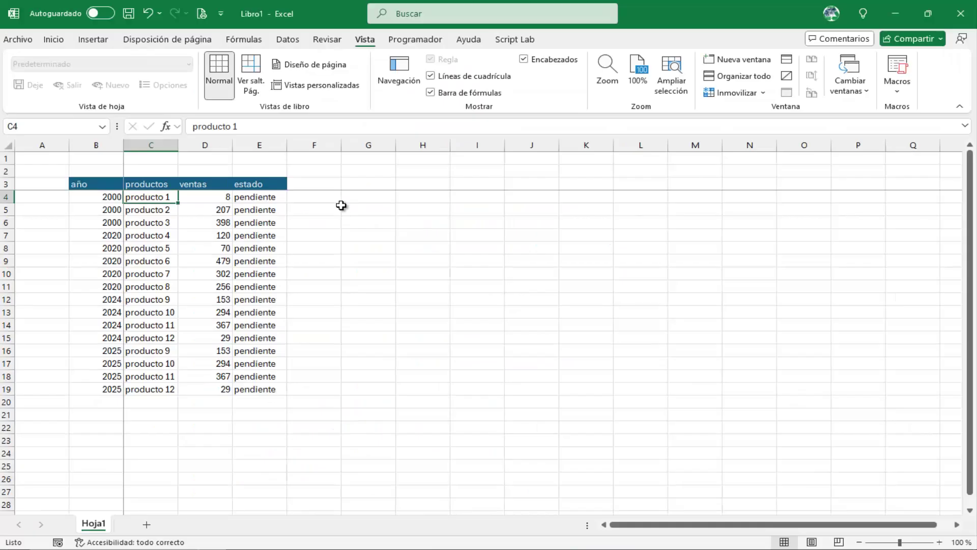
key("Up")
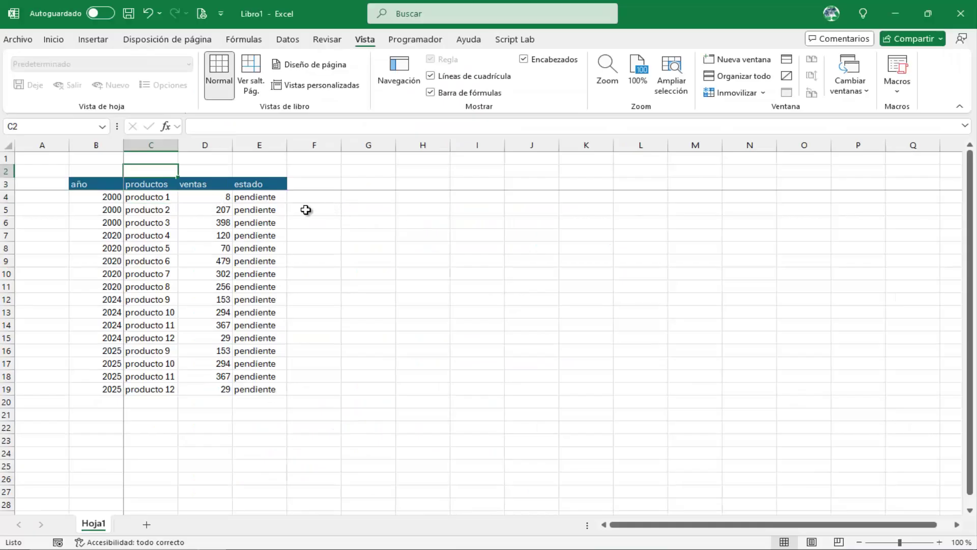
key("Down")
key("Left")
key("Left")
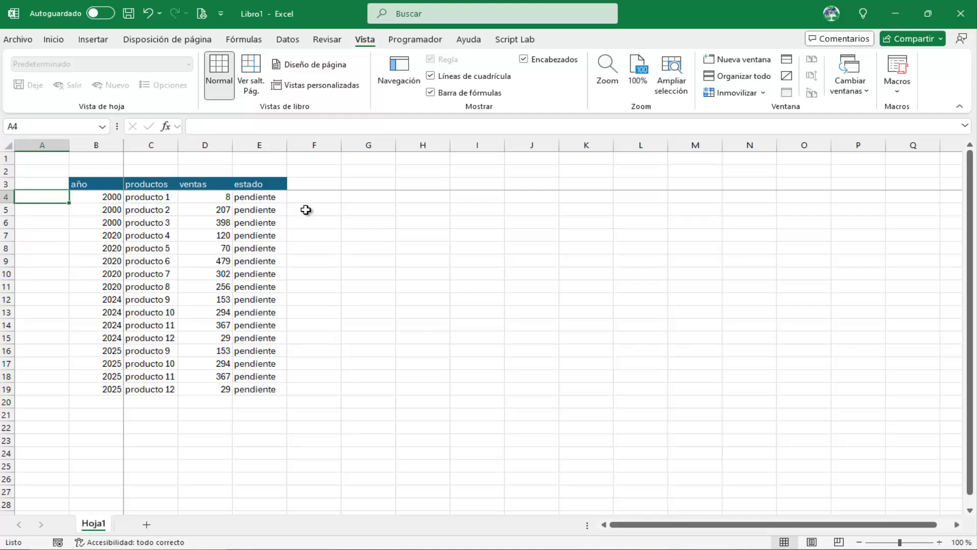
key("Right")
key("Right")
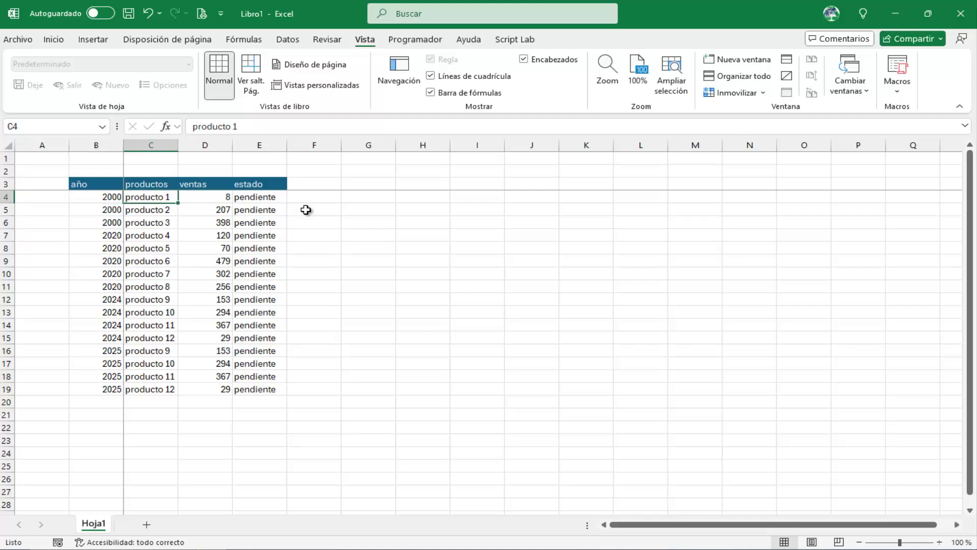
key("Down")
key("Down")
key("Down")
key("Down")
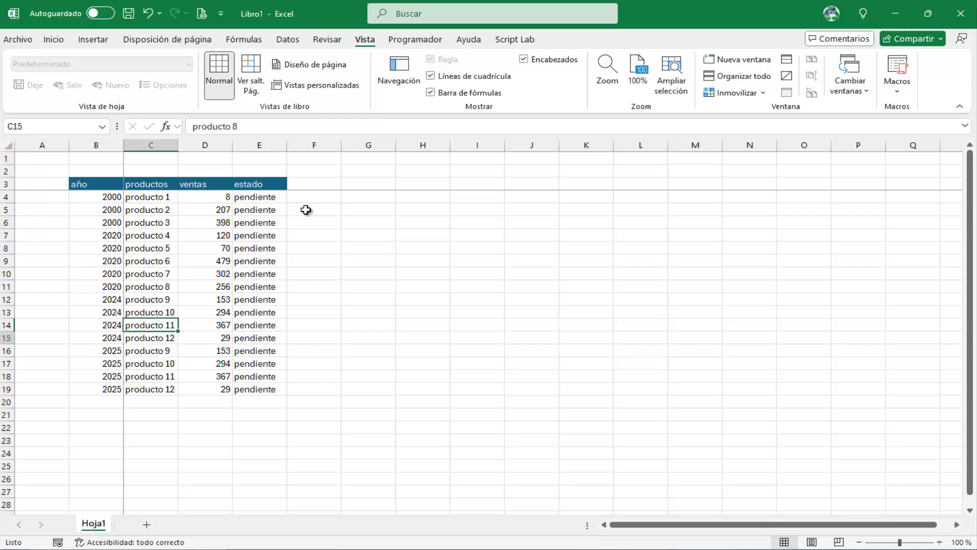
key("Down")
key("Down")
key("Down")
key("Down")
key("Down")
key("Down")
key("Down")
key("Down")
key("Down")
key("Down")
key("Down")
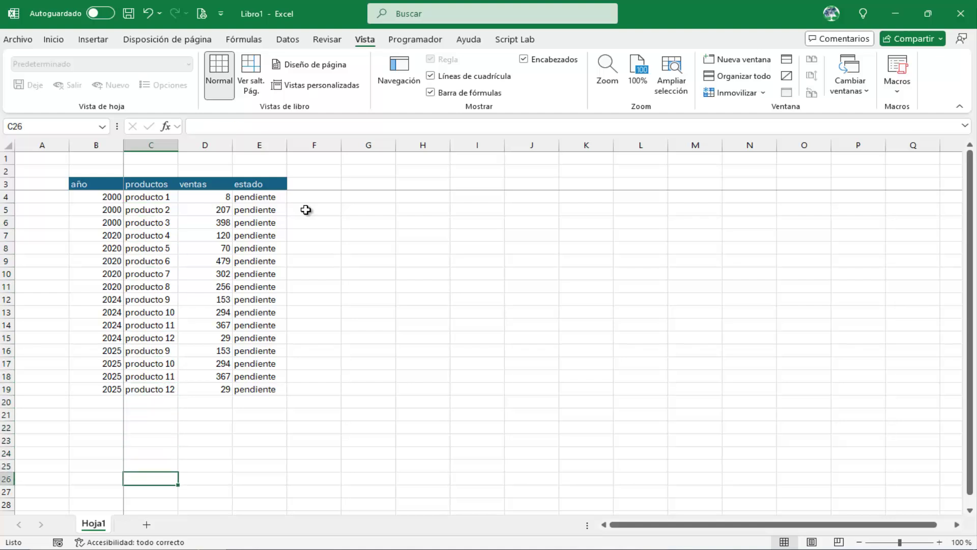
key("Down")
key("Down")
key("Down")
key("Down")
key("Down")
key("Down")
key("Down")
key("Down")
key("Down")
key("Up")
key("Up")
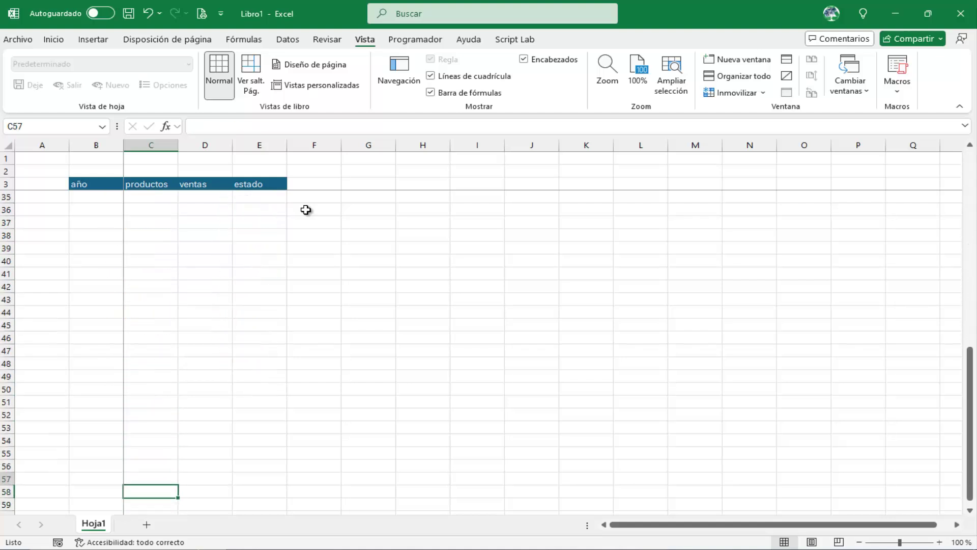
key("Up")
key("Up")
key("Up")
key("Up")
key("Up")
key("Up")
key("Up")
key("Up")
key("Up")
key("Up")
key("Up")
key("Up")
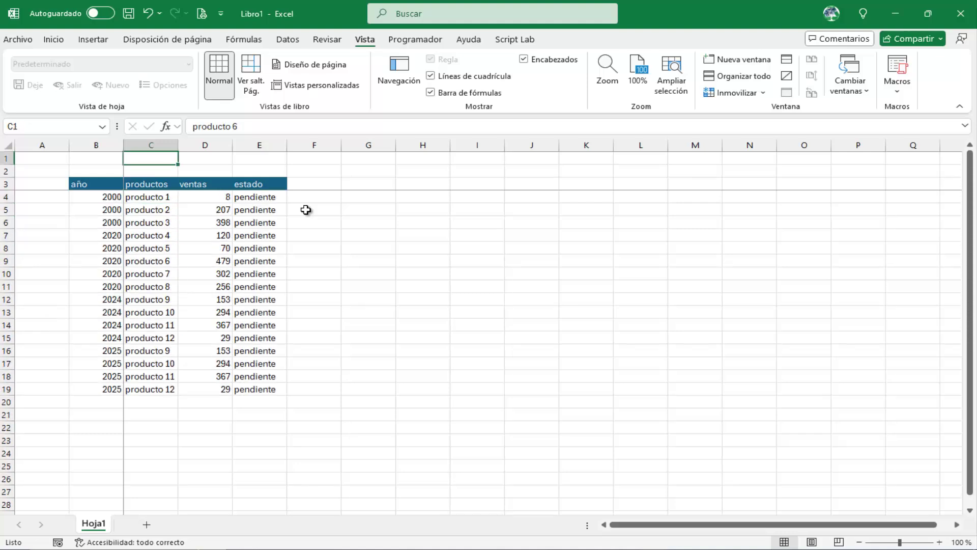
key("Up")
key("Down")
key("Right")
key("Right")
key("Right")
key("Right")
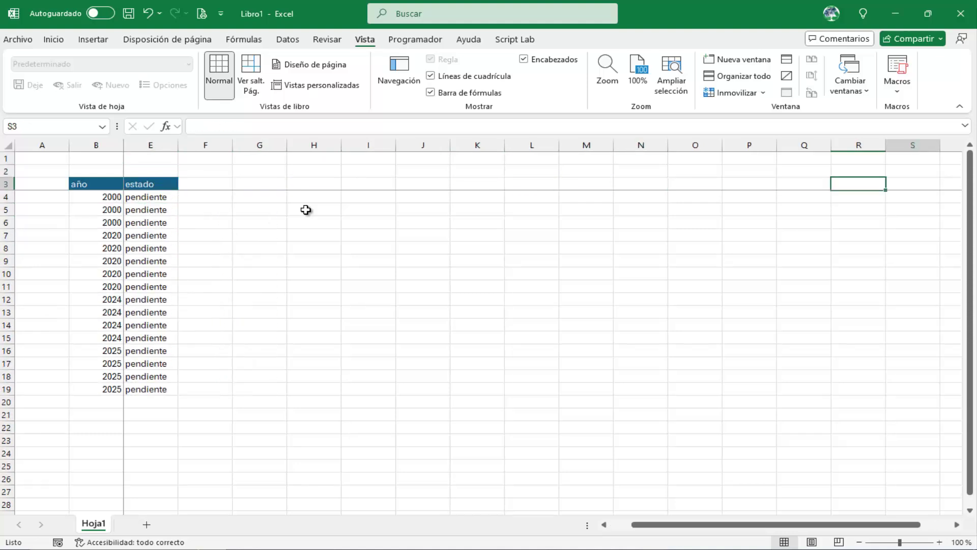
key("Right")
key("Right")
key("Right")
key("Left")
key("Left")
key("Left")
key("Left")
key("Left")
key("Left")
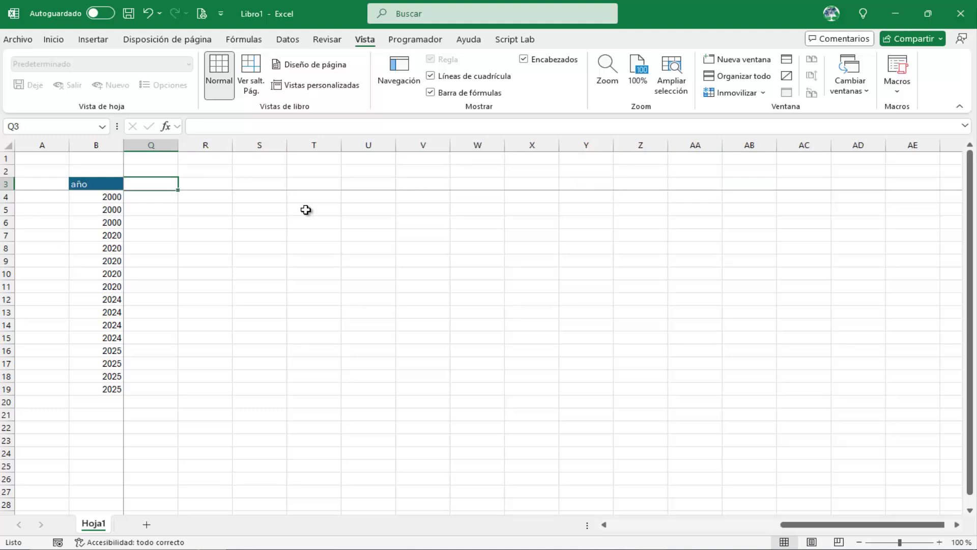
key("Left")
key("Left")
key("Right")
key("Right")
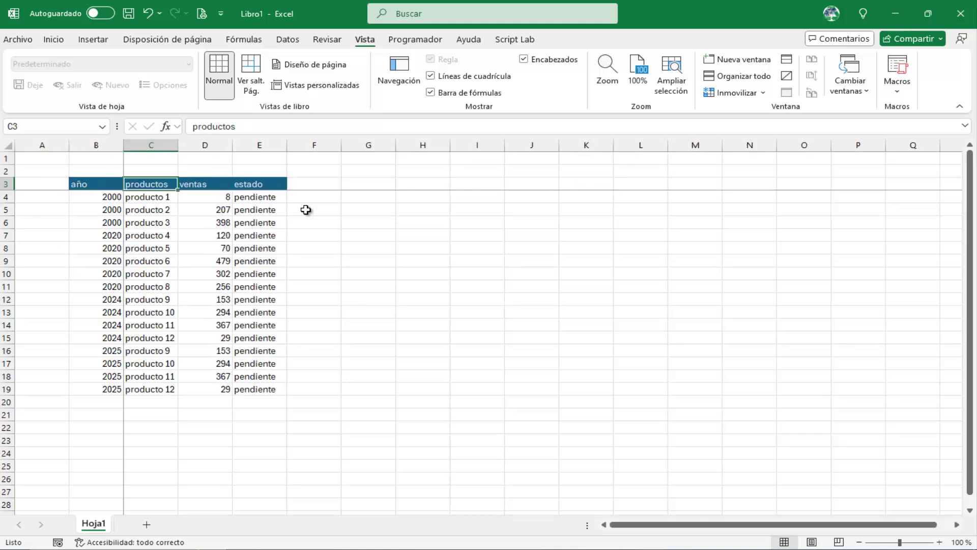
left_click(361, 188)
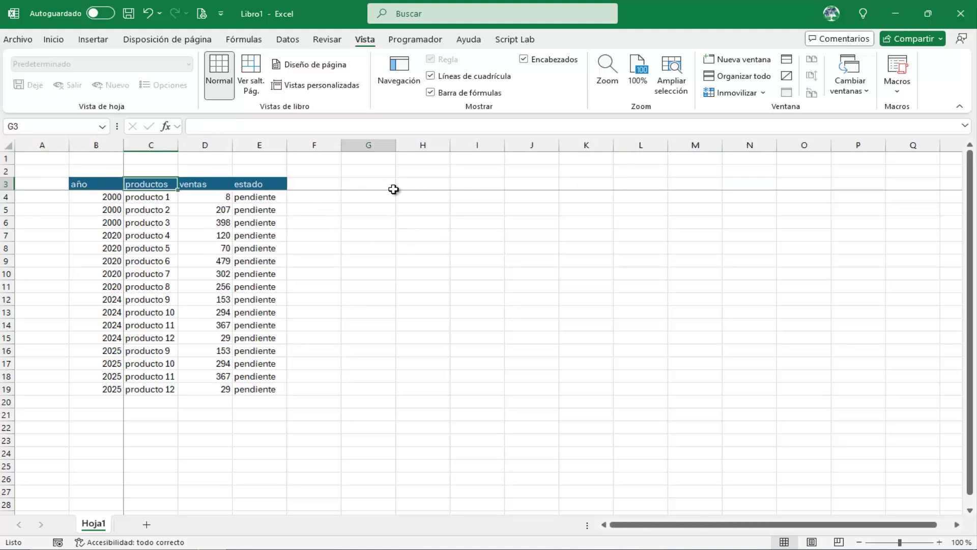
key("Left")
key("Left")
key("Left")
key("Left")
key("Left")
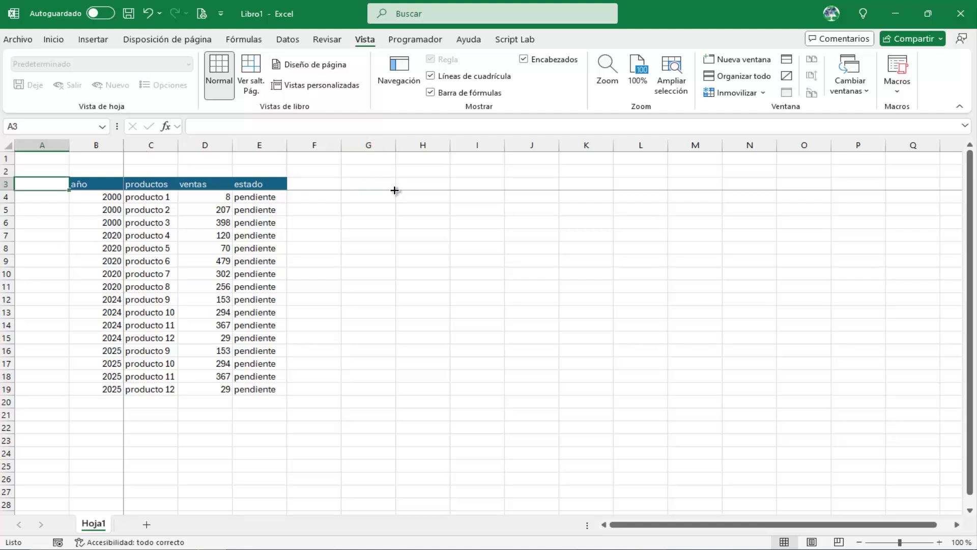
key("Down")
key("Down")
key("Down")
key("Down")
key("Down")
key("Down")
key("Down")
key("Down")
key("Down")
key("Down")
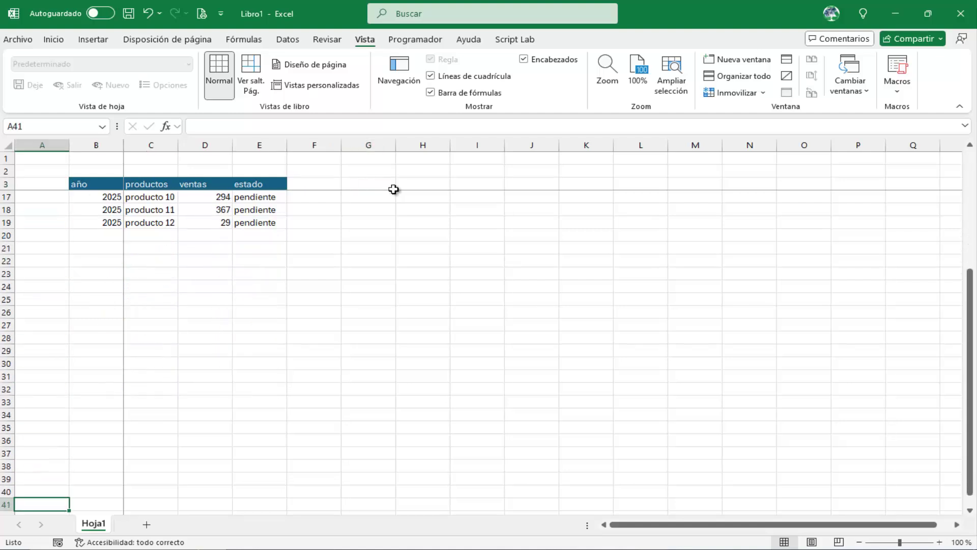
key("Down")
key("Down")
key("Down")
key("Down")
key("Down")
key("Down")
key("Down")
key("Down")
key("Down")
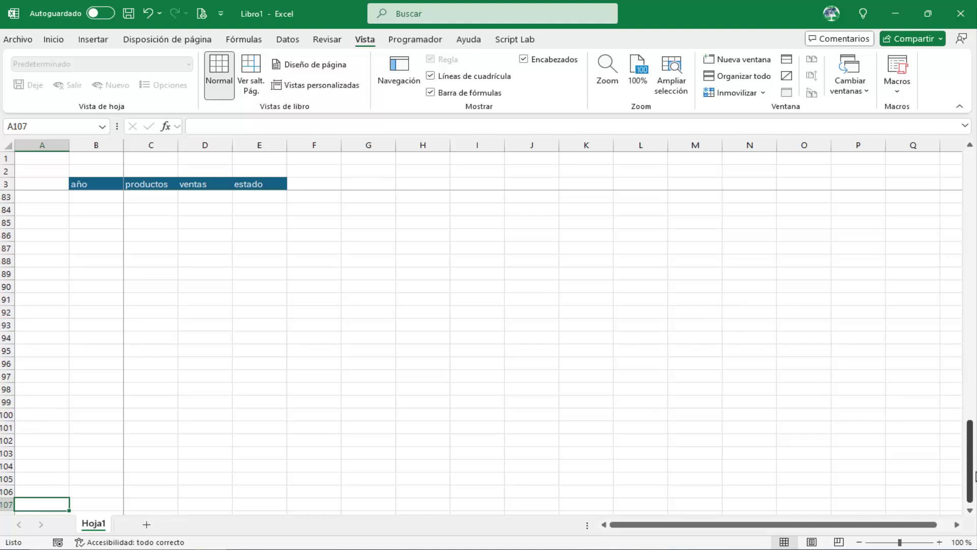
left_click_drag(971, 453, 971, 163)
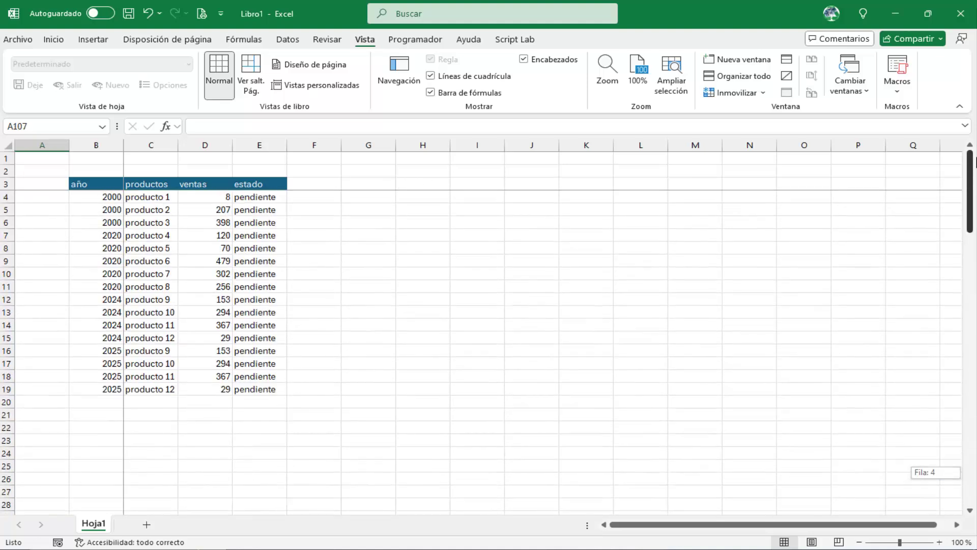
left_click(275, 183)
key("Left")
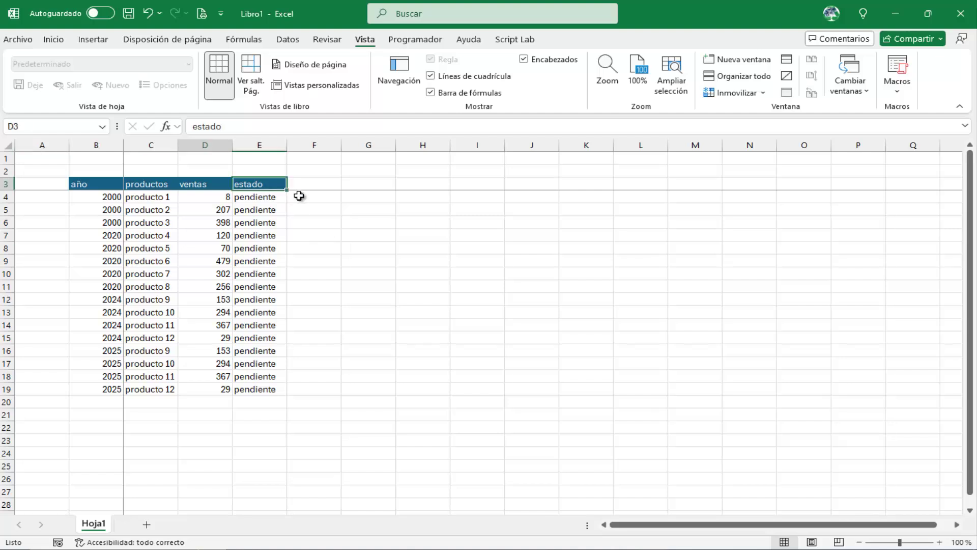
key("Left")
key("Left")
key("Left")
key("Right")
key("Right")
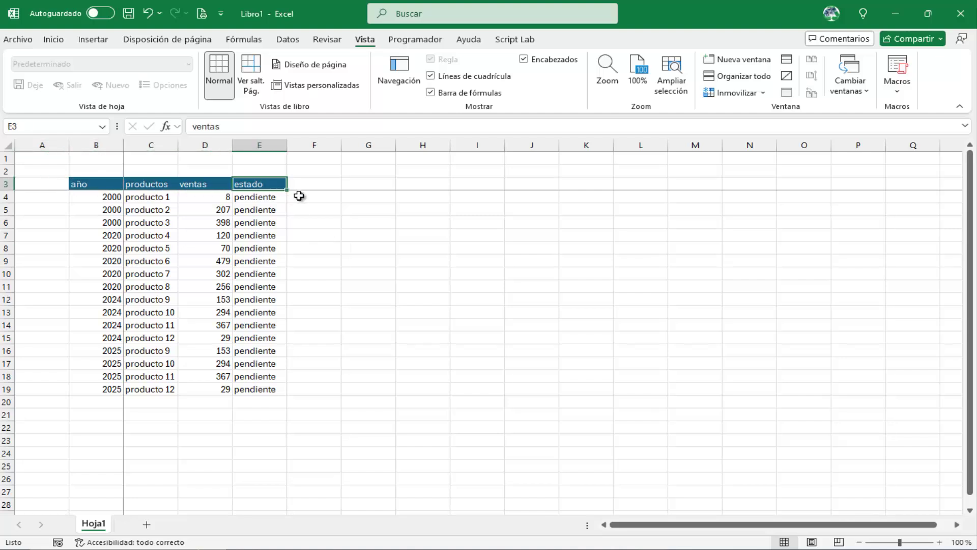
key("Left")
left_click(198, 221)
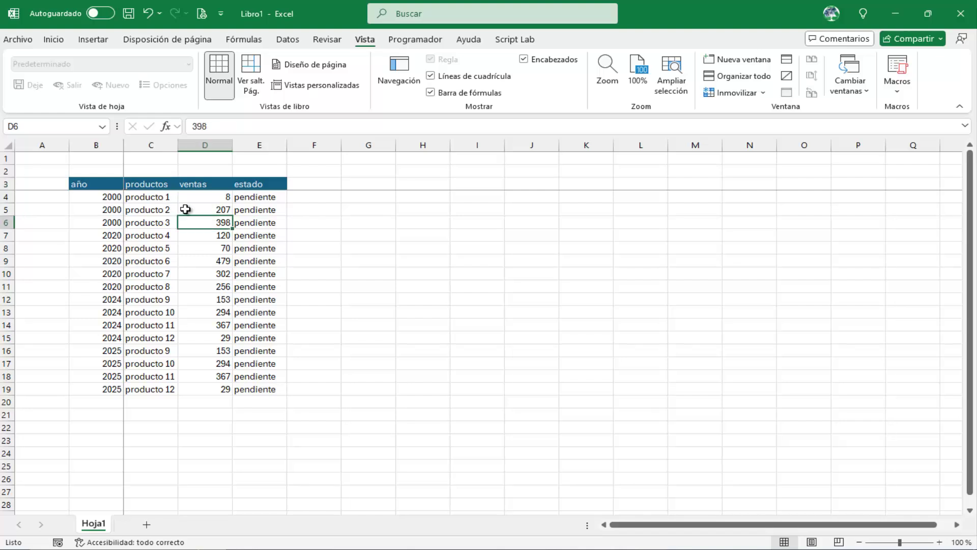
left_click(153, 198)
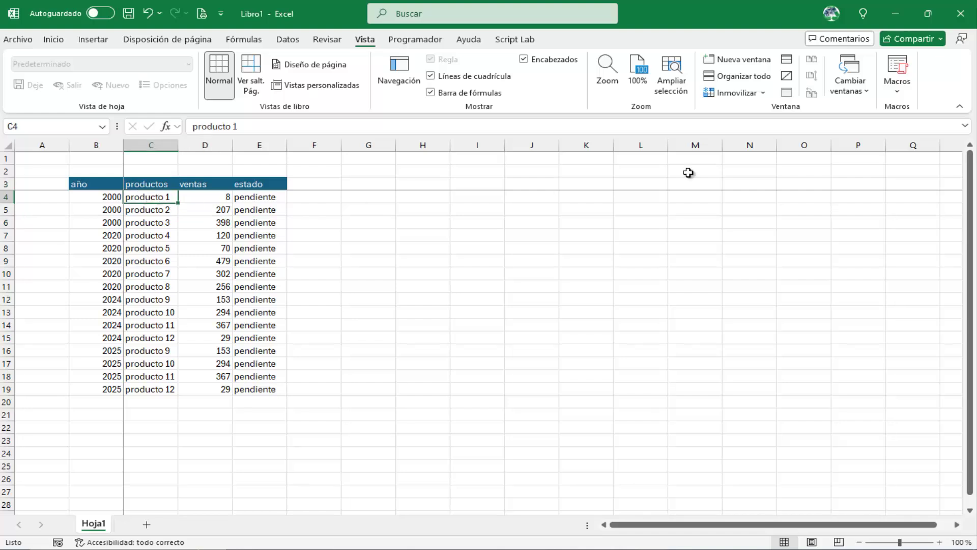
Step: Choose Movilizar paneles to unfreeze, then click around the table to confirm
left_click(758, 93)
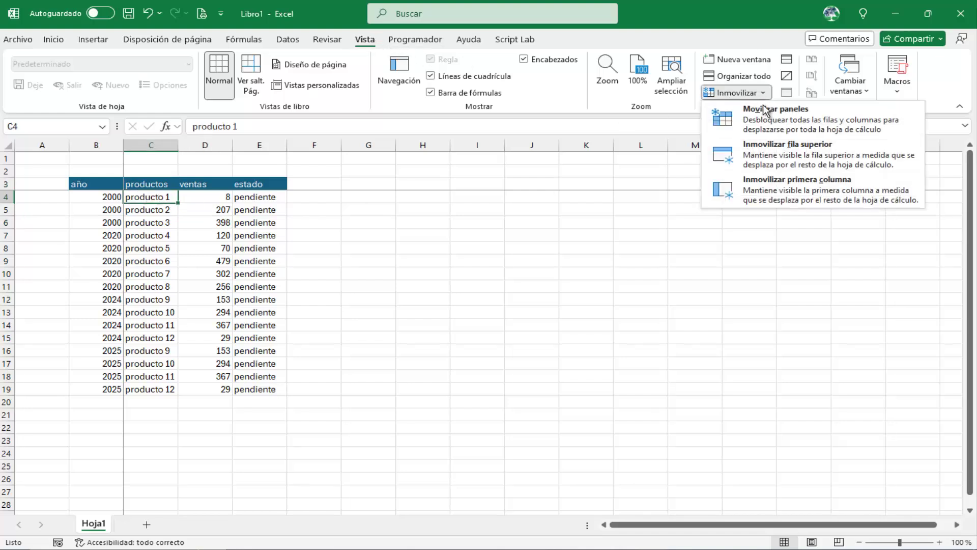
left_click(795, 118)
left_click(259, 235)
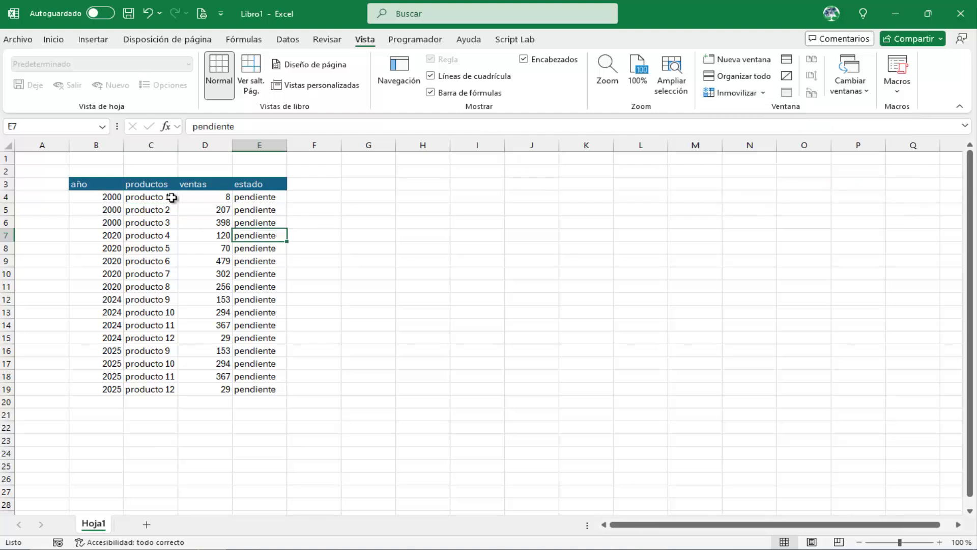
left_click(152, 196)
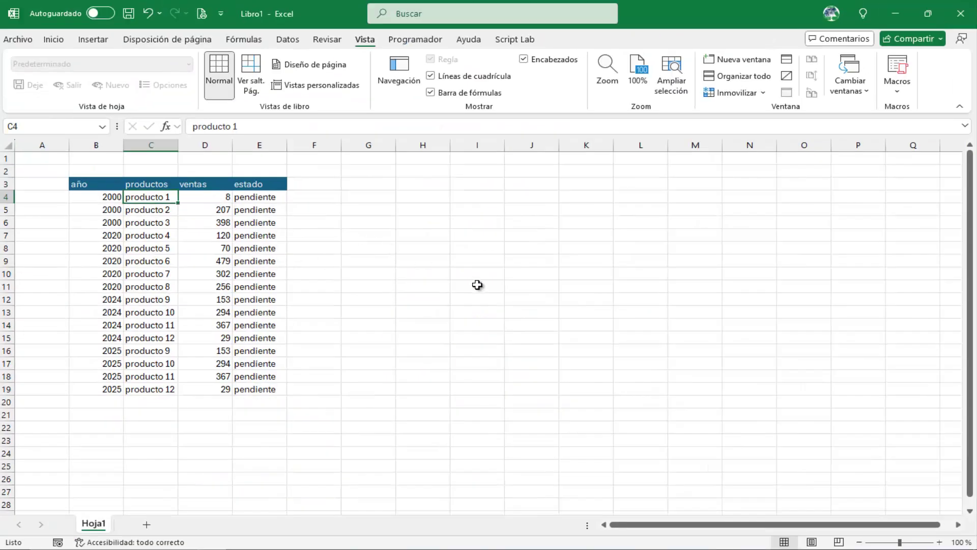
left_click(477, 285)
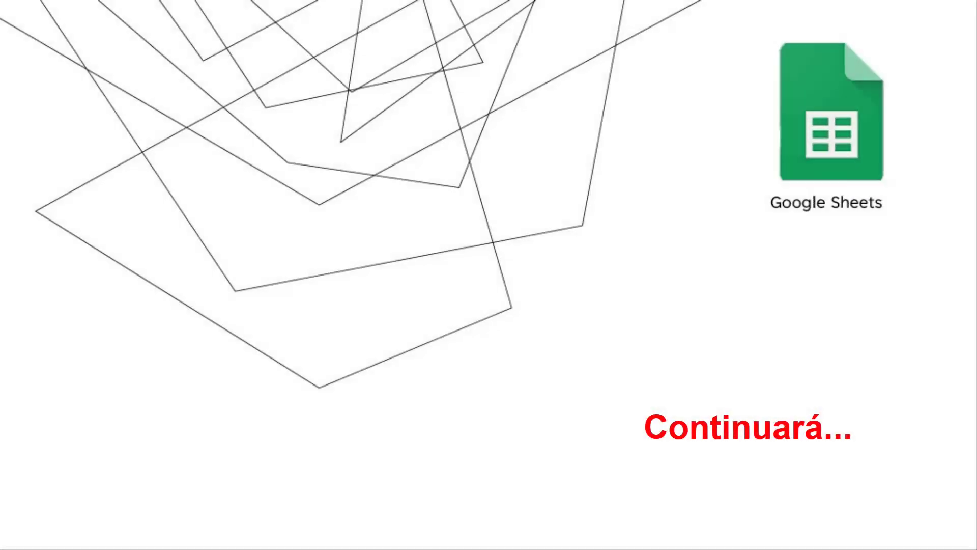